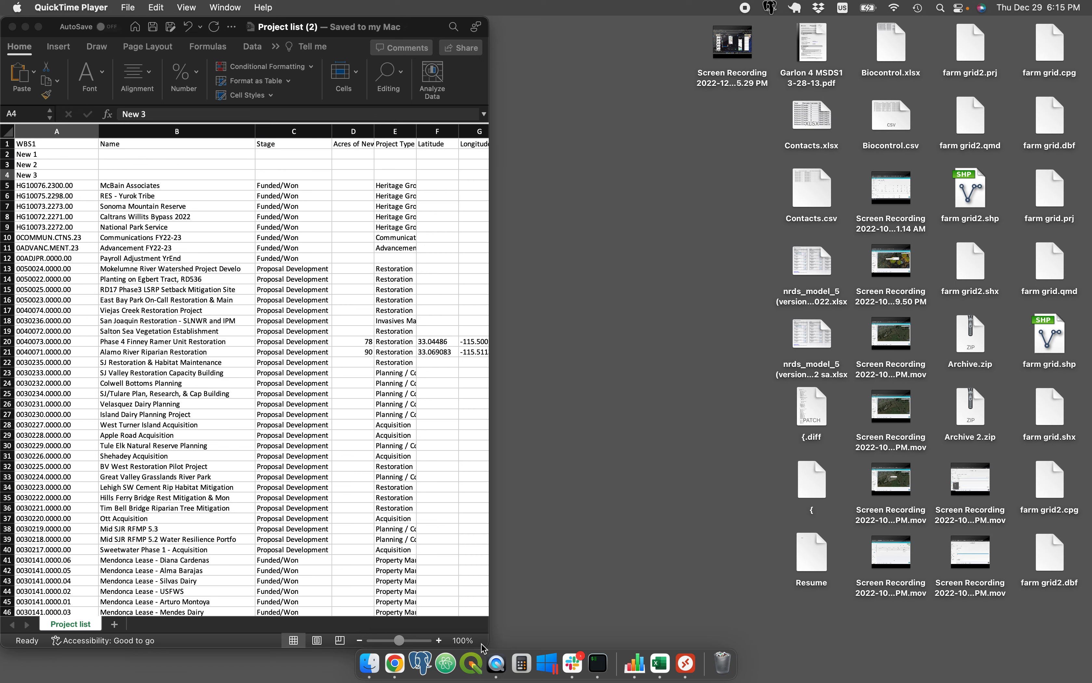
# Step: In the NRDS browser window, open the Project list's Excel export settings, read the first-repeating-record help, and close them without exporting
pyautogui.hotkey('ctrl', 'Right')
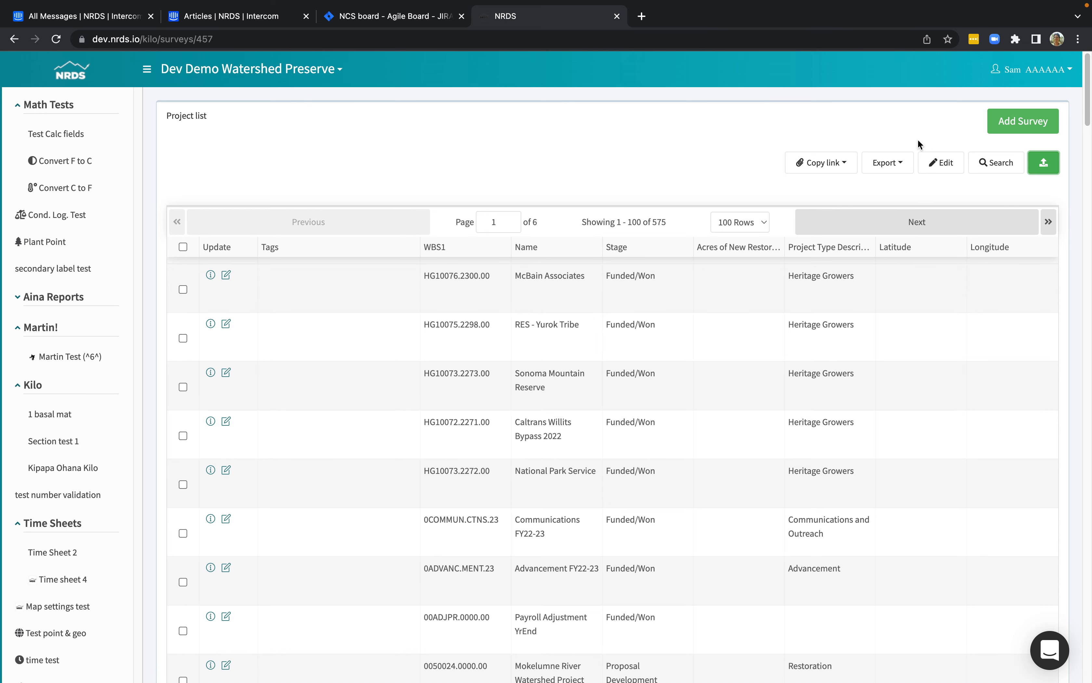
pyautogui.click(887, 164)
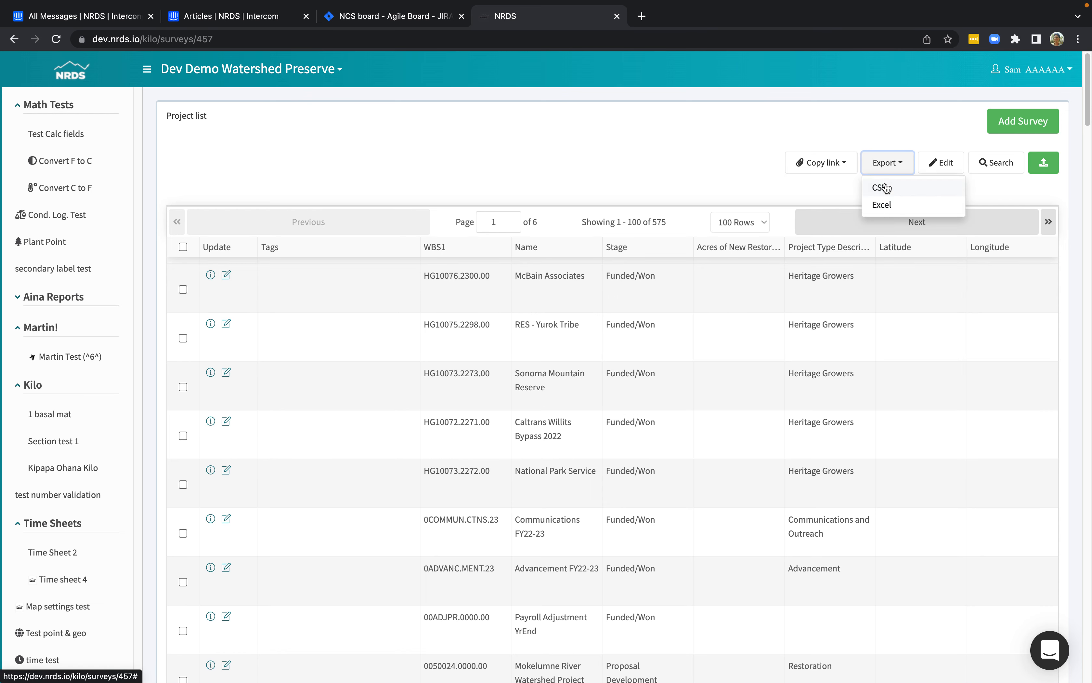
pyautogui.click(885, 206)
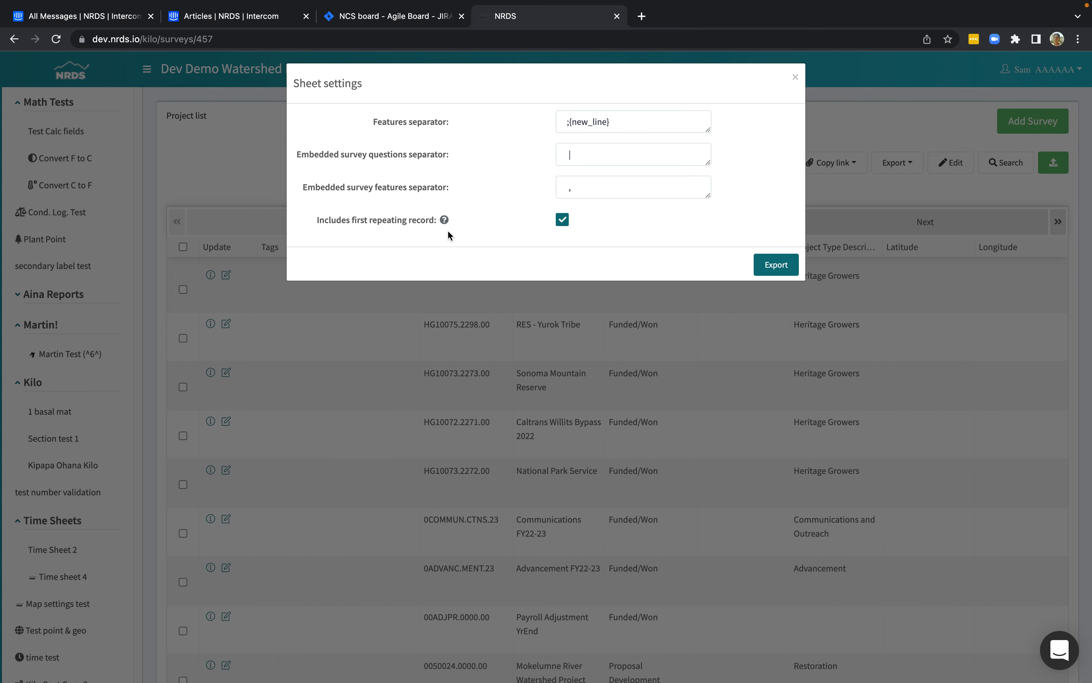
pyautogui.click(444, 220)
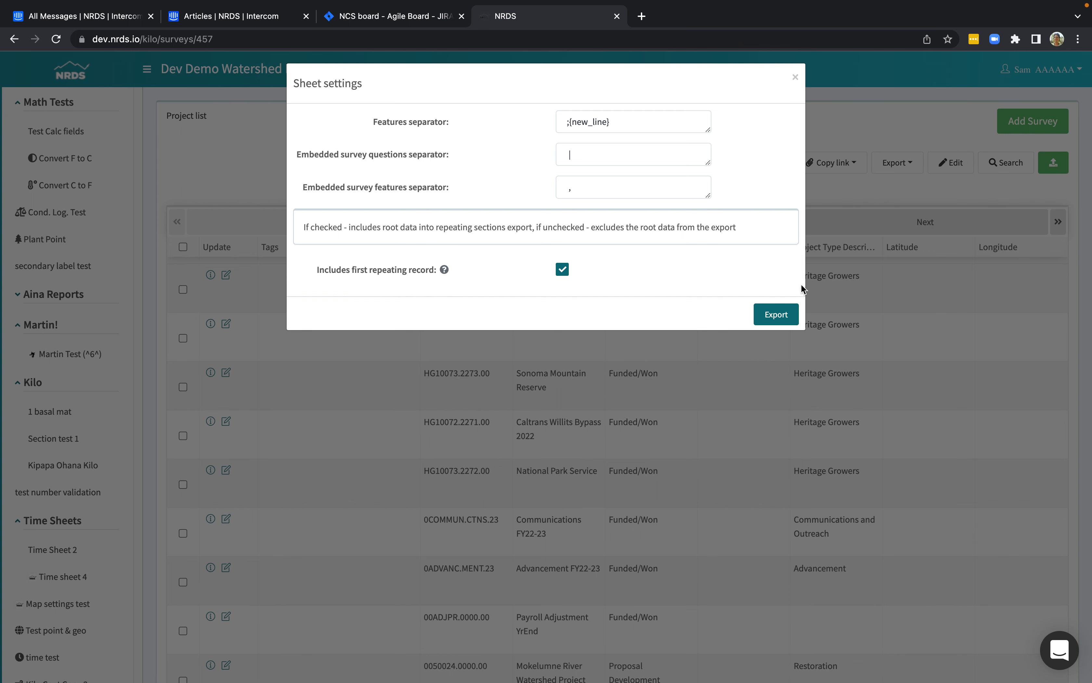
pyautogui.click(797, 80)
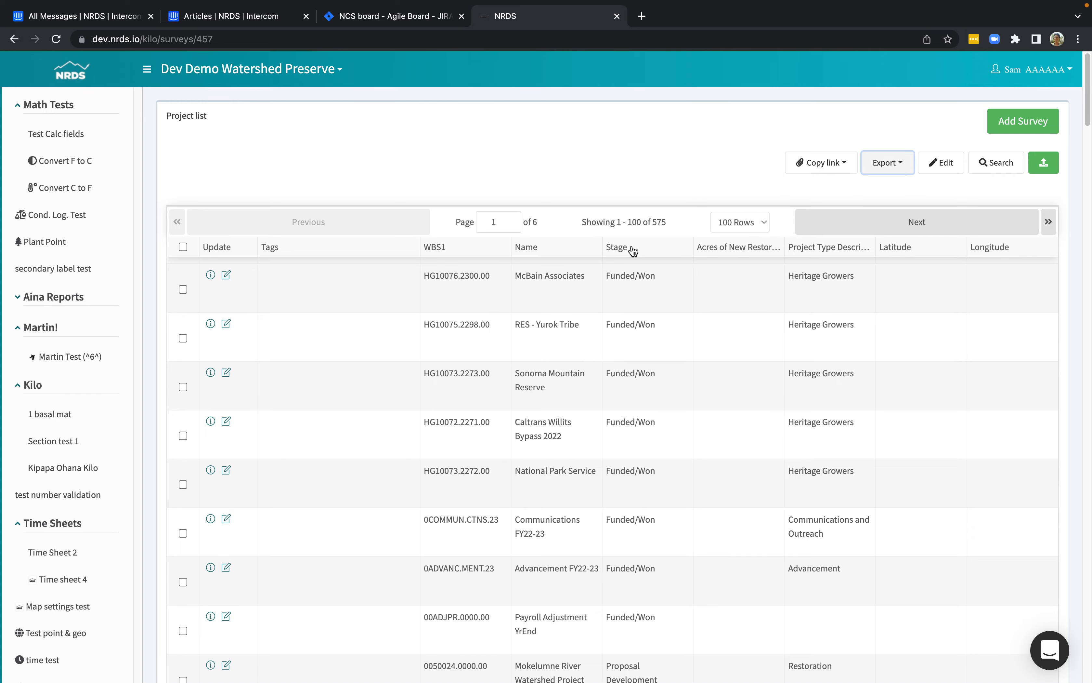
# Step: Switch to Excel, change the name in cell B5 to "McBain Associates updating", and save the workbook
pyautogui.hotkey('ctrl', 'Left')
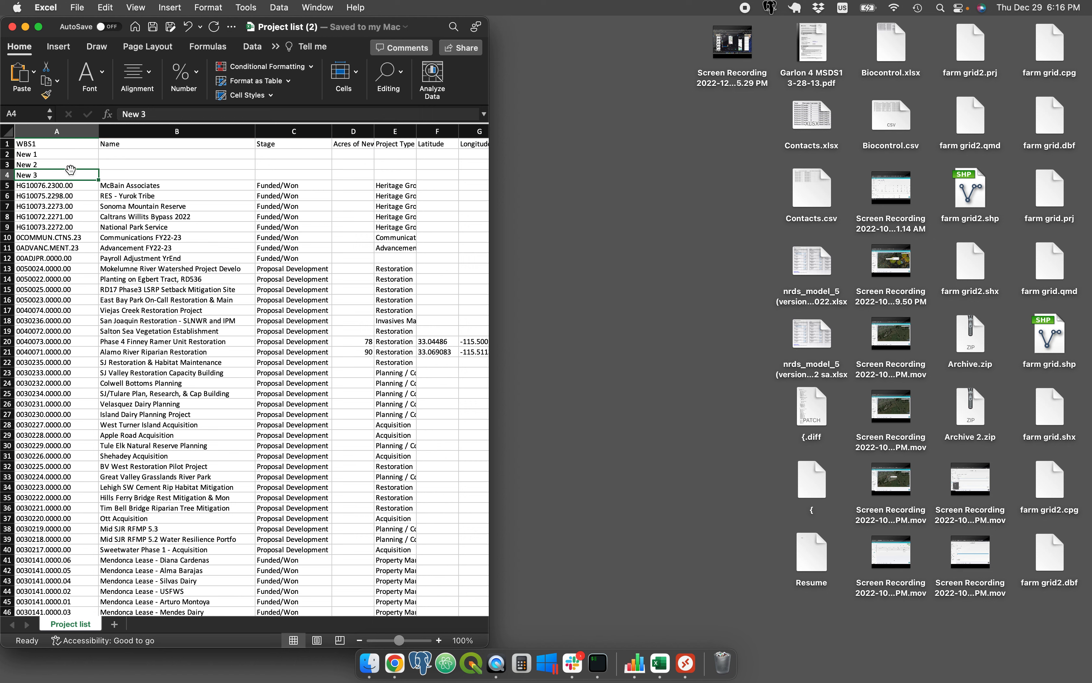
pyautogui.doubleClick(187, 183)
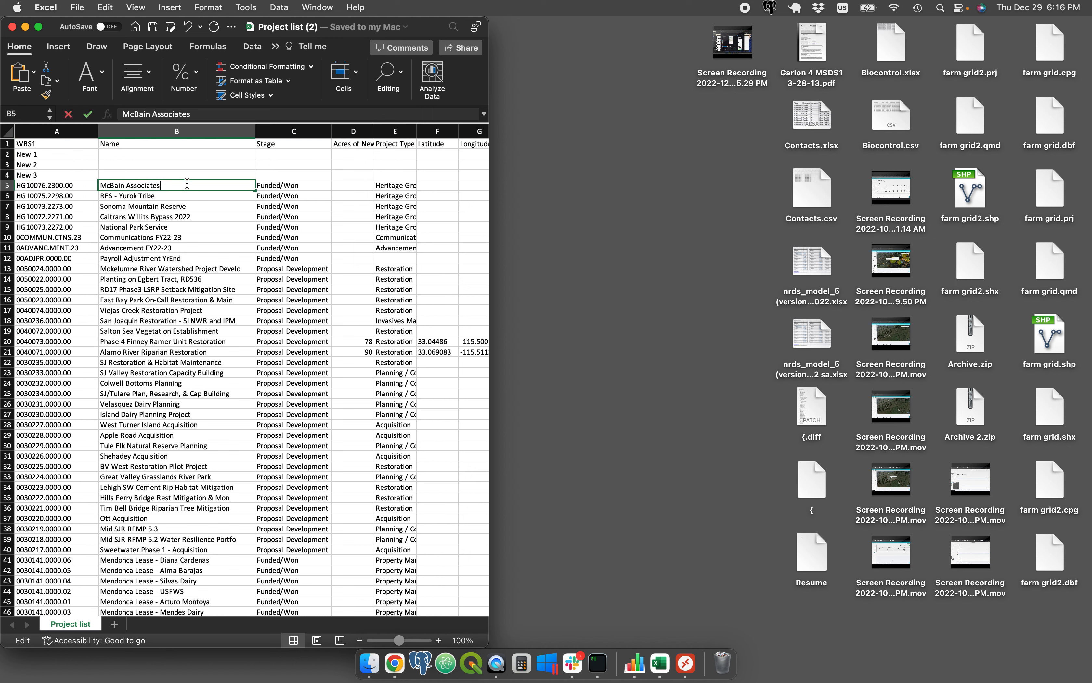
pyautogui.write('up')
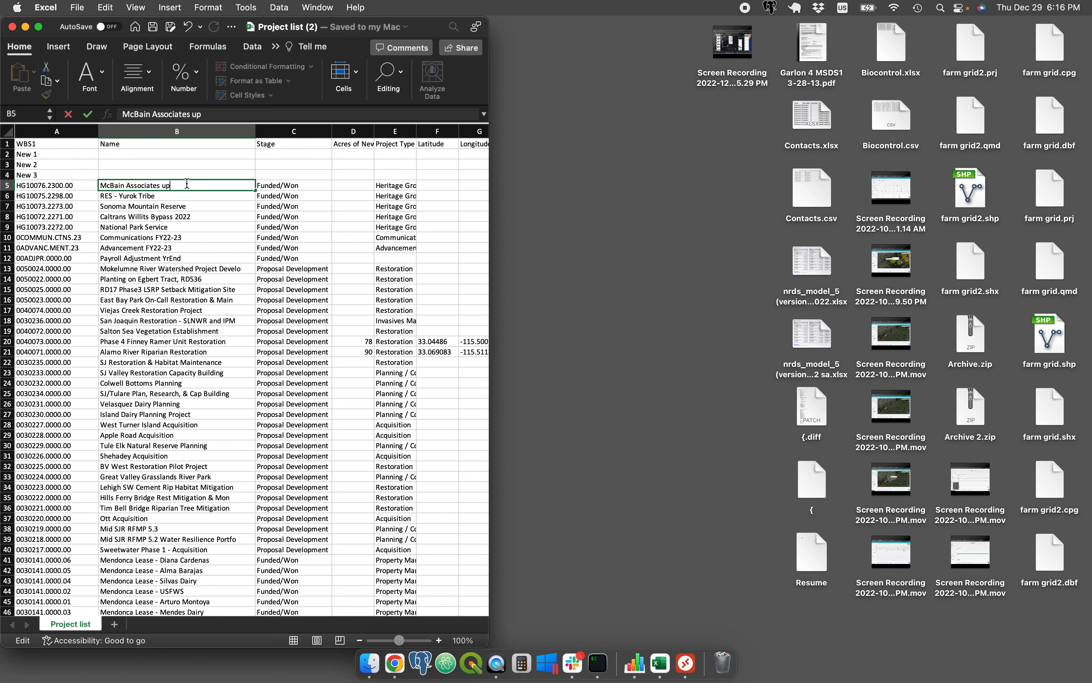
pyautogui.write('dating')
pyautogui.click(136, 29)
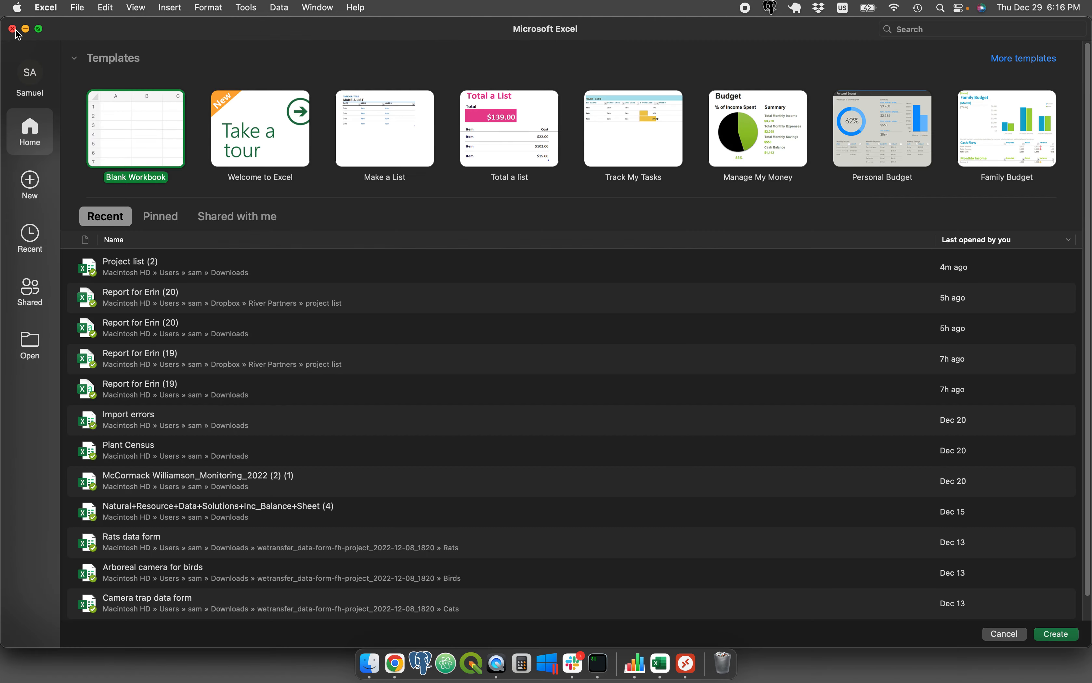
pyautogui.click(162, 274)
pyautogui.doubleClick(162, 274)
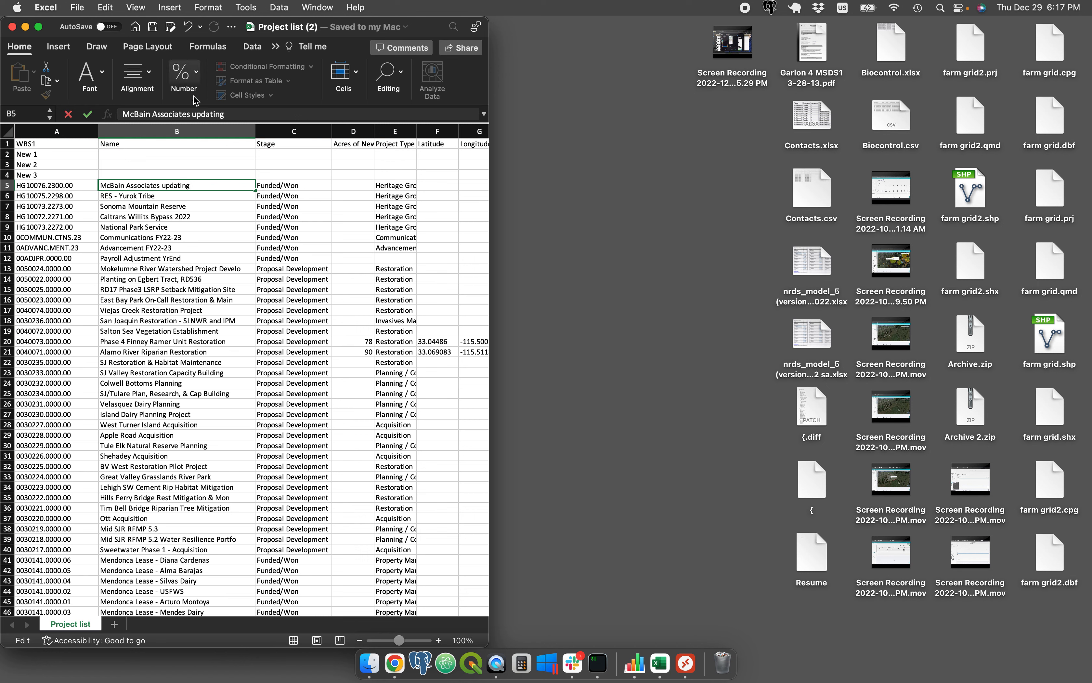
pyautogui.click(153, 28)
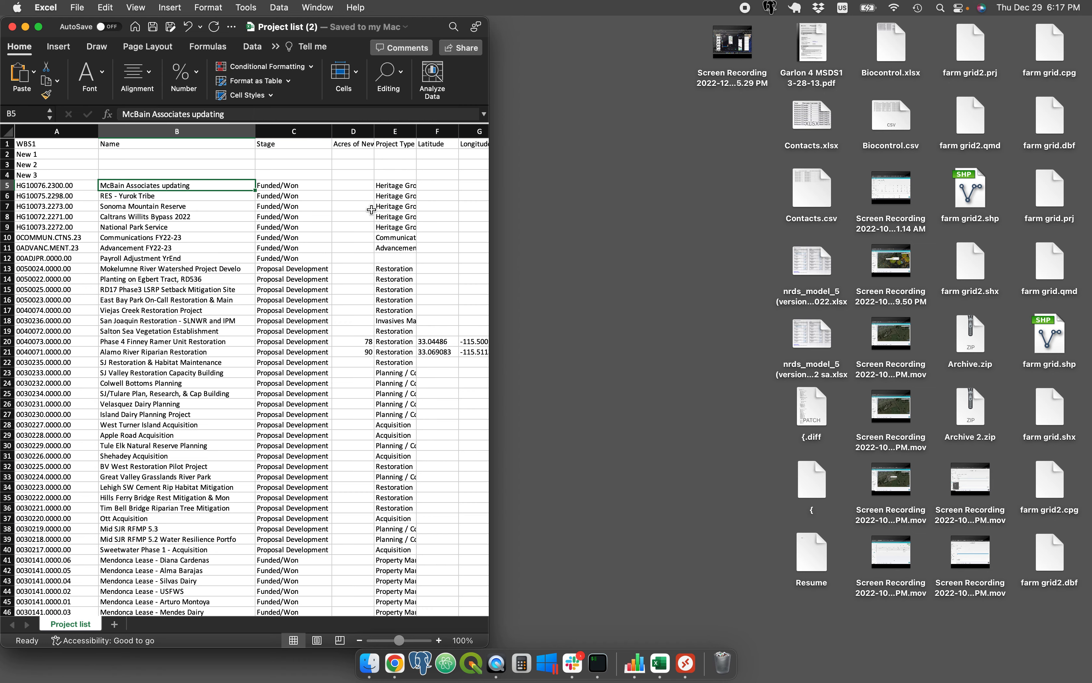
# Step: Back in NRDS, start a survey import for the Project list and choose Project list (2).xlsx from Downloads as the upload file
pyautogui.hotkey('ctrl', 'Right')
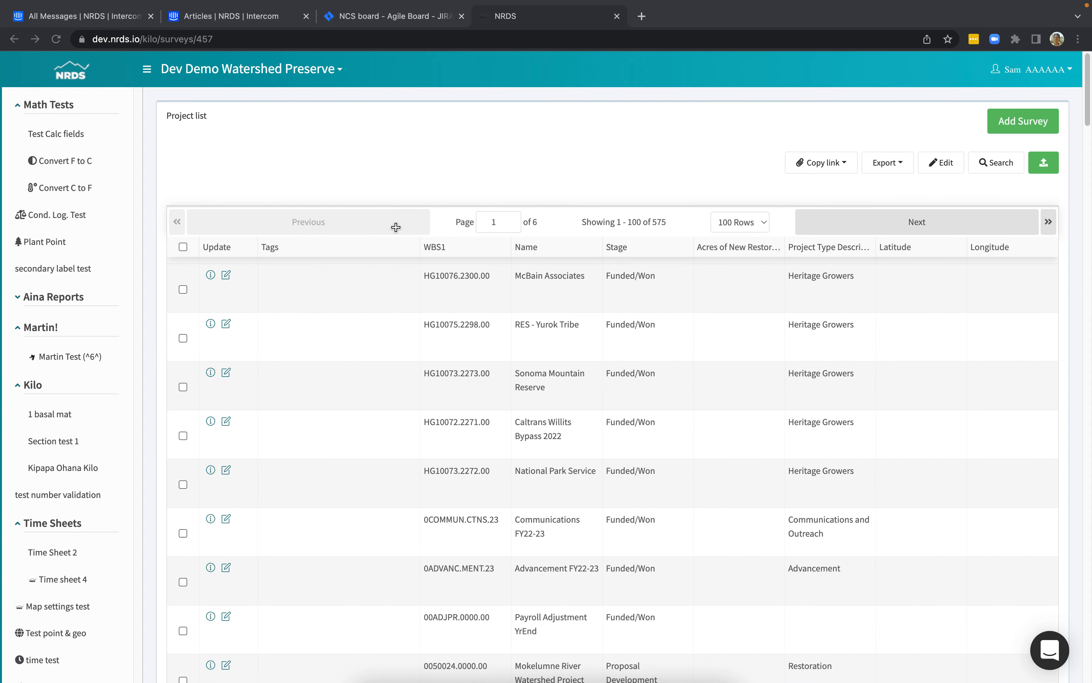
pyautogui.click(897, 226)
pyautogui.click(1043, 164)
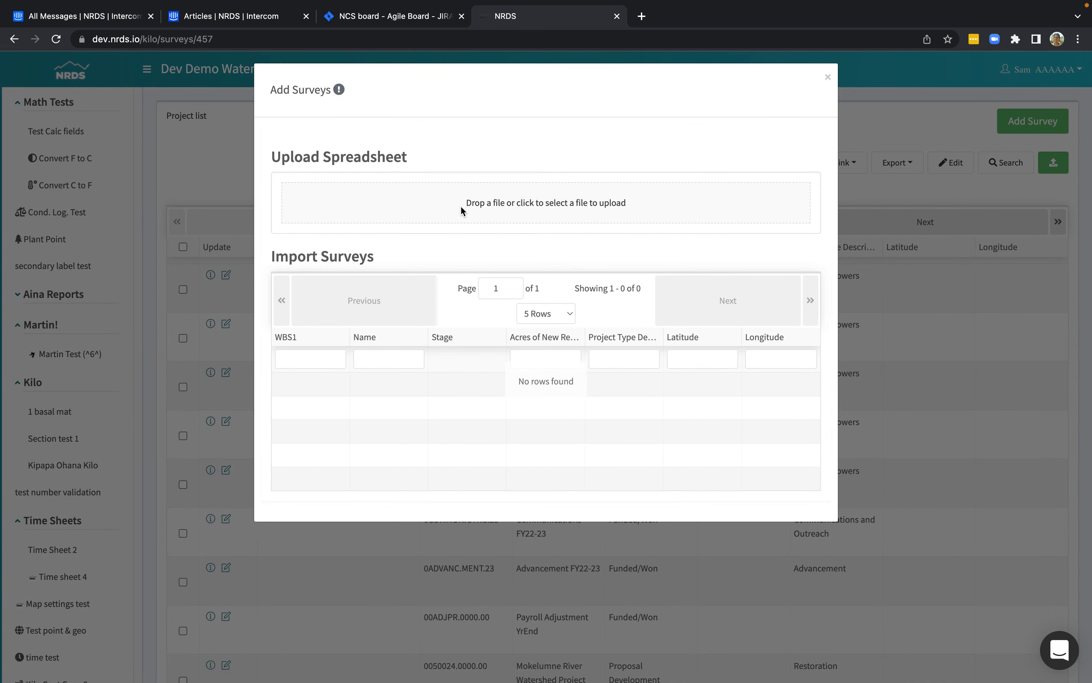
pyautogui.click(456, 203)
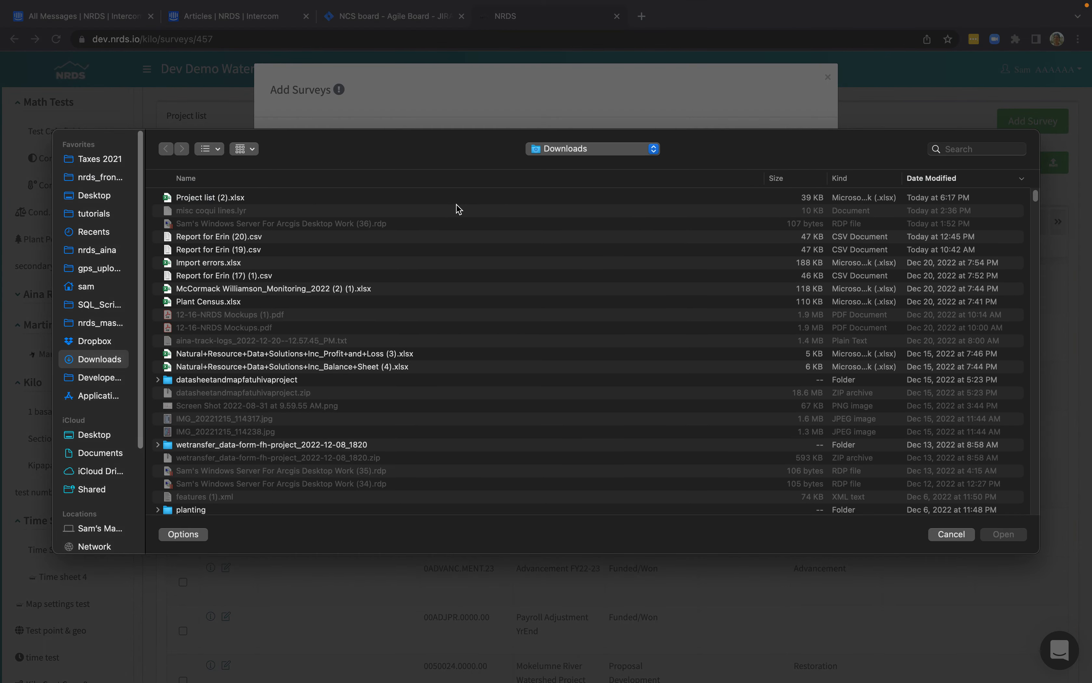
pyautogui.click(219, 199)
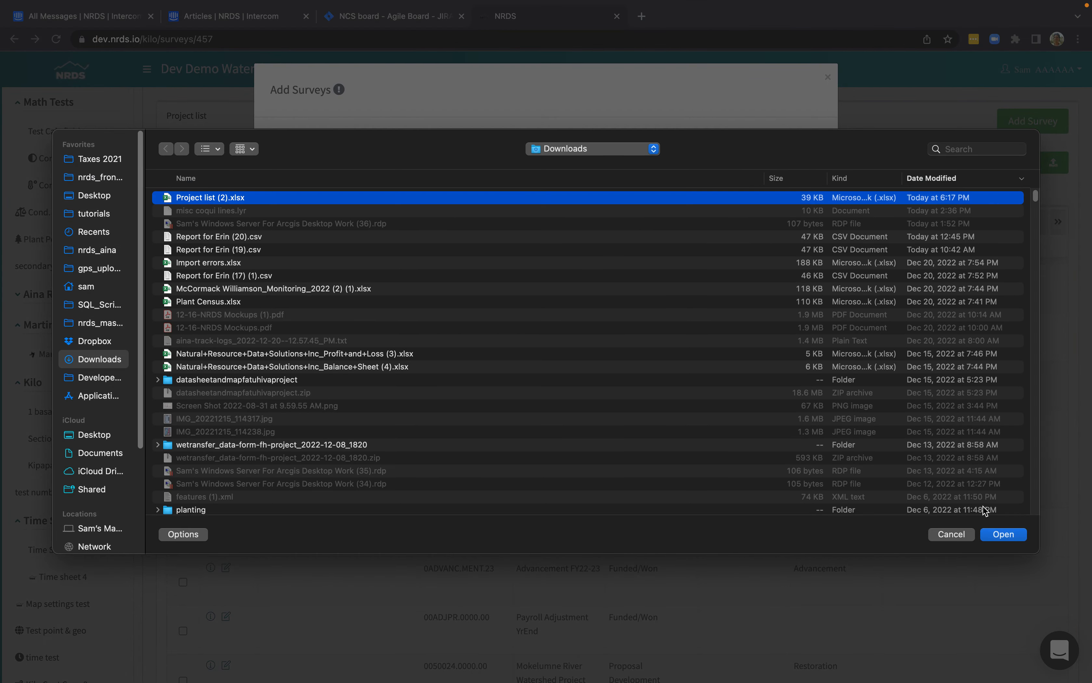
pyautogui.click(1000, 535)
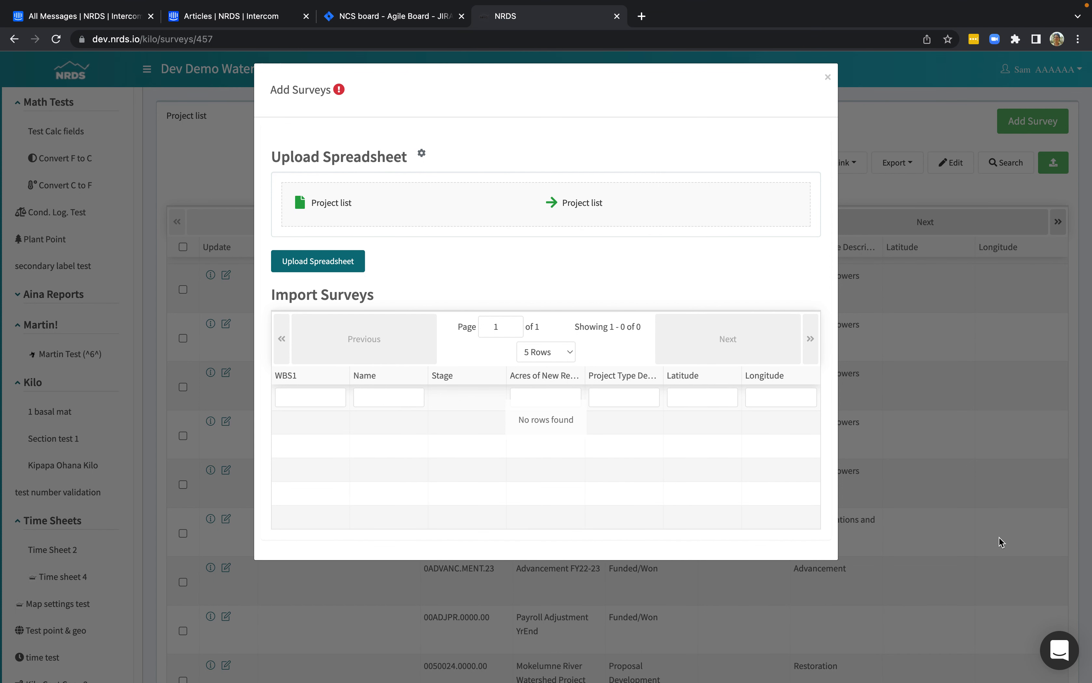
# Step: In the upload's sheet settings, compare the import columns with the Excel spreadsheet and exclude the Identifier column
pyautogui.click(423, 155)
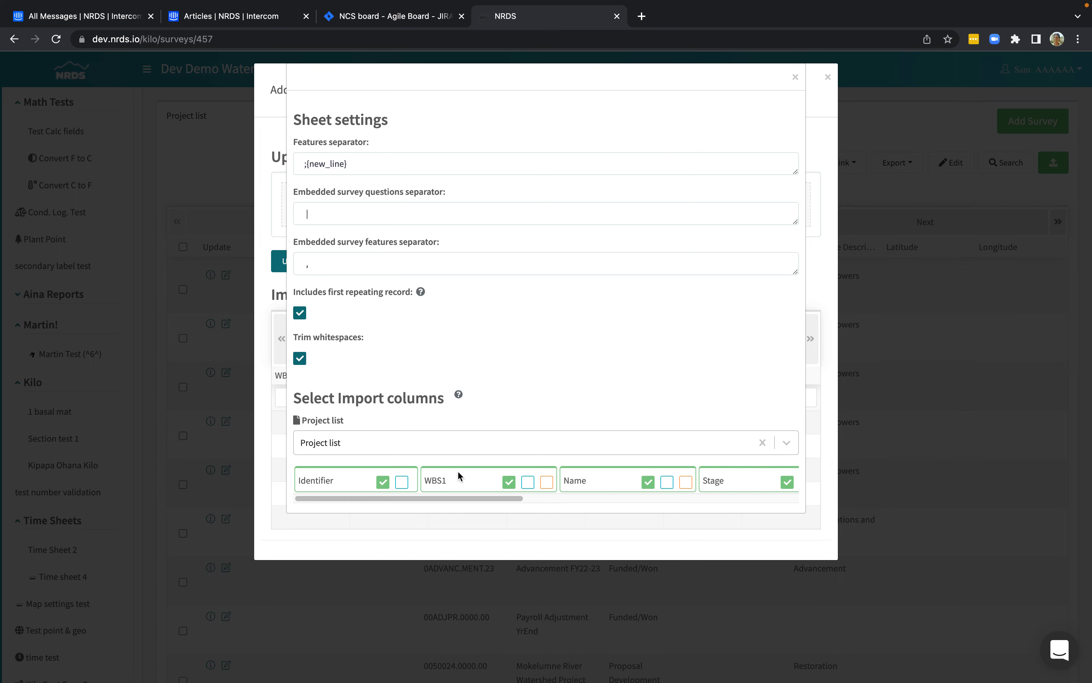
pyautogui.hscroll(10, 457, 470)
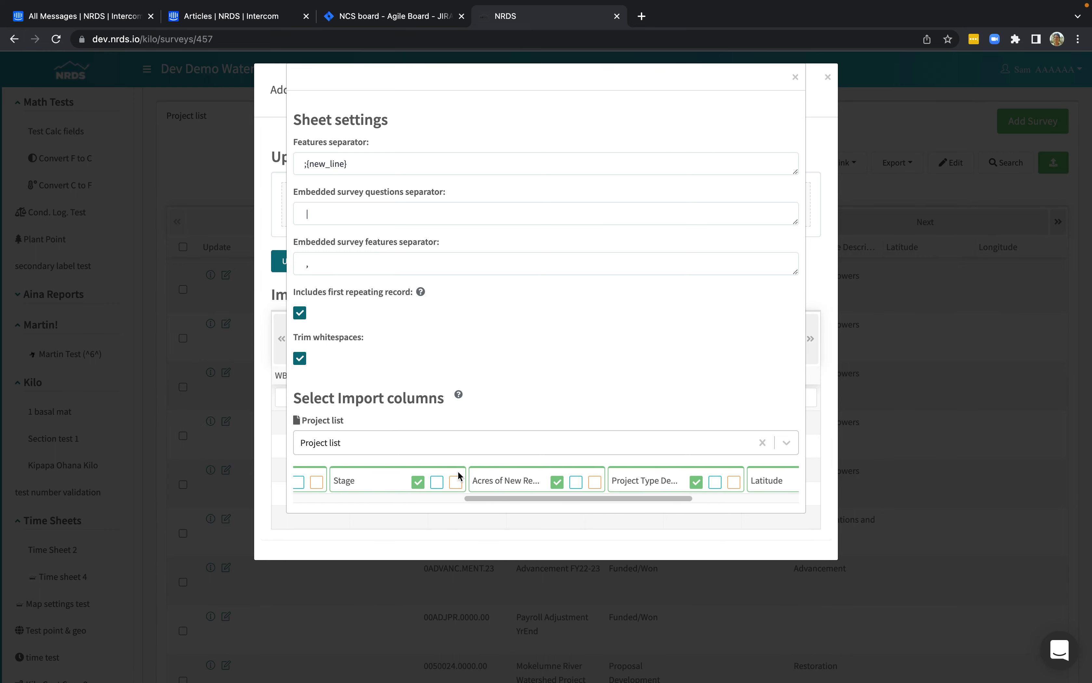
pyautogui.hscroll(-10, 457, 470)
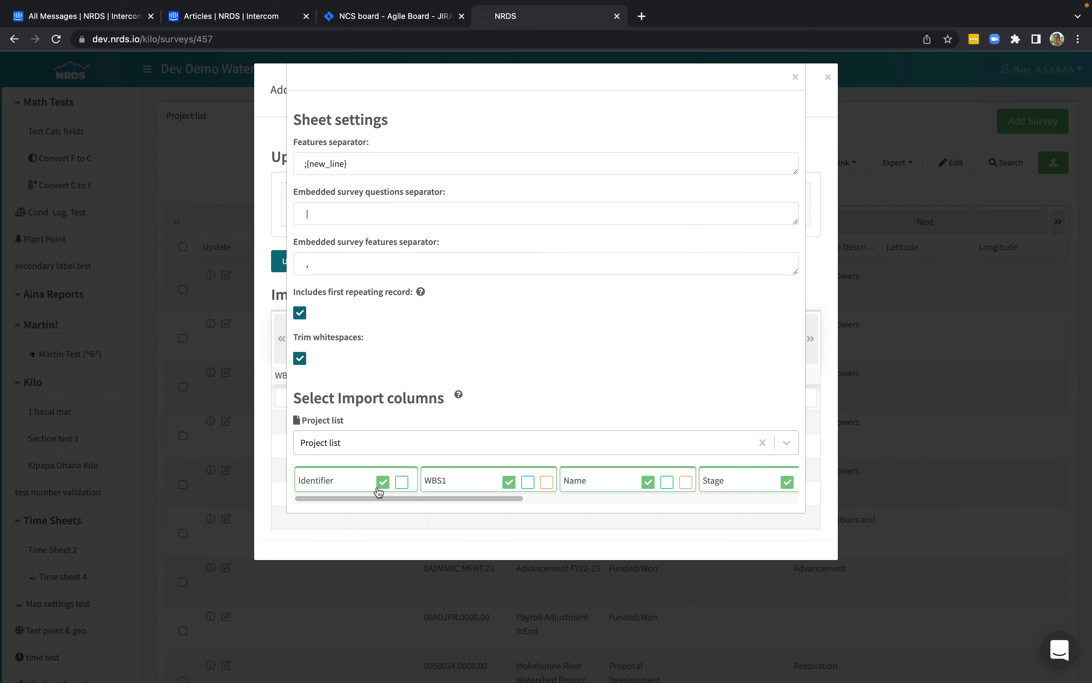
pyautogui.press('super+Tab')
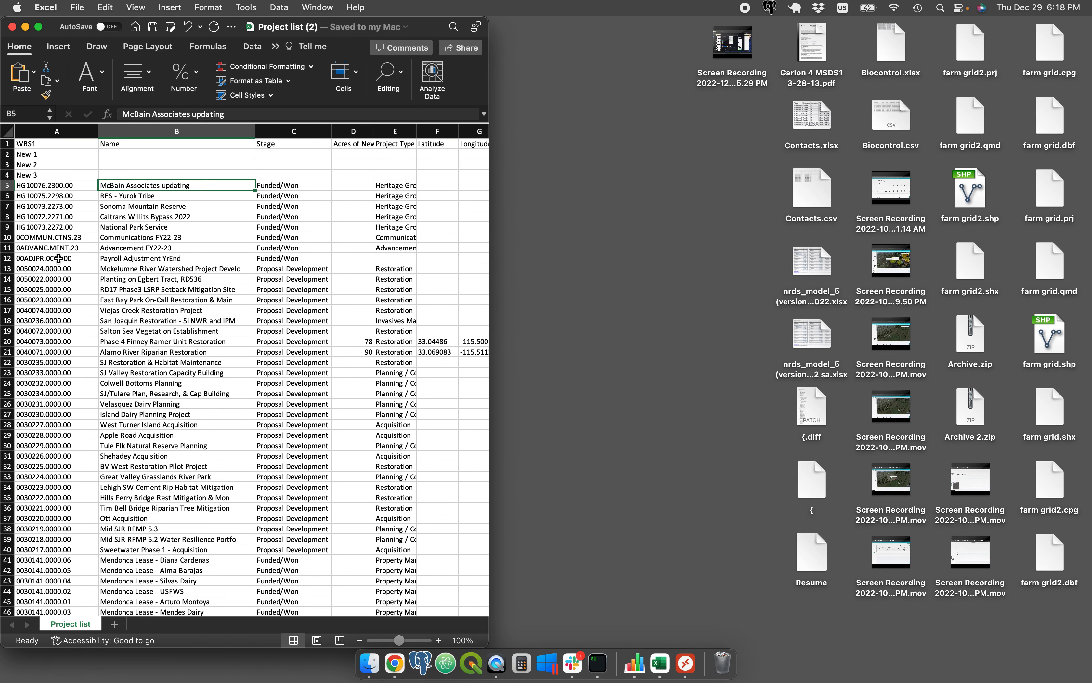
pyautogui.press('super+Tab')
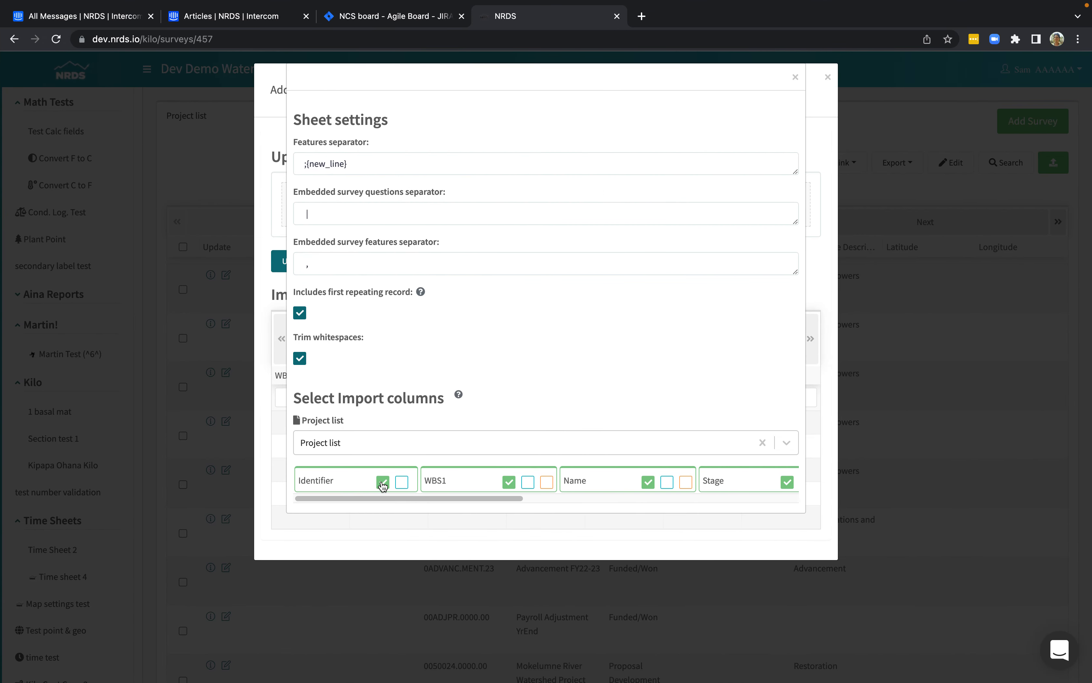
pyautogui.click(383, 482)
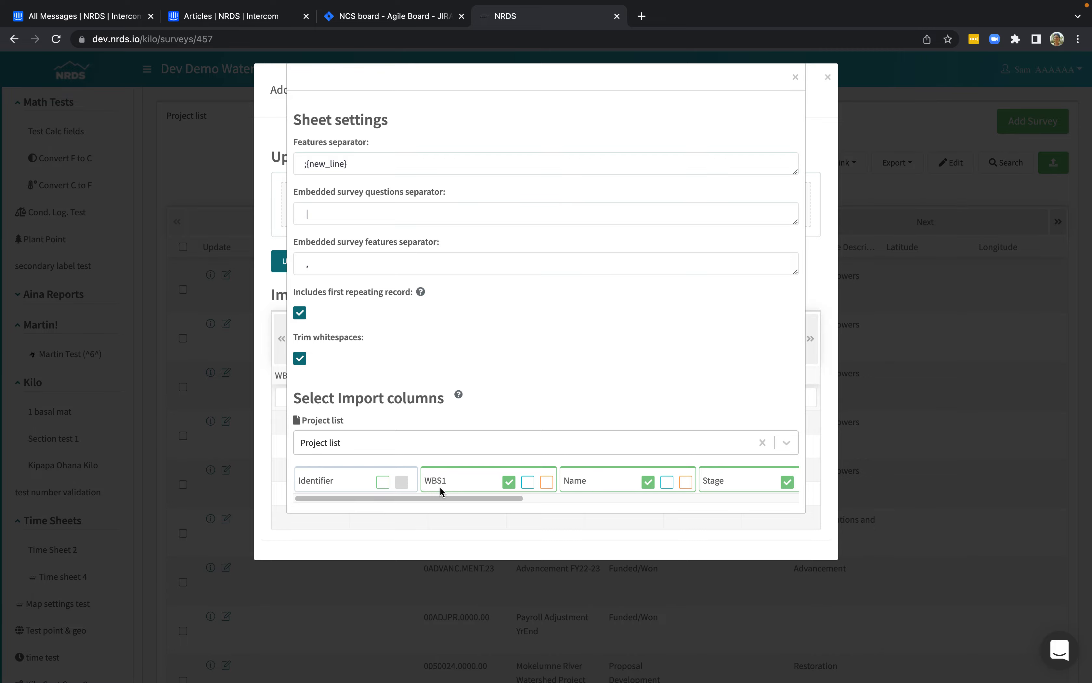
# Step: Set WBS1 as the matching column, consulting the import columns help and the WBS1 values in the spreadsheet
pyautogui.press('super+Tab')
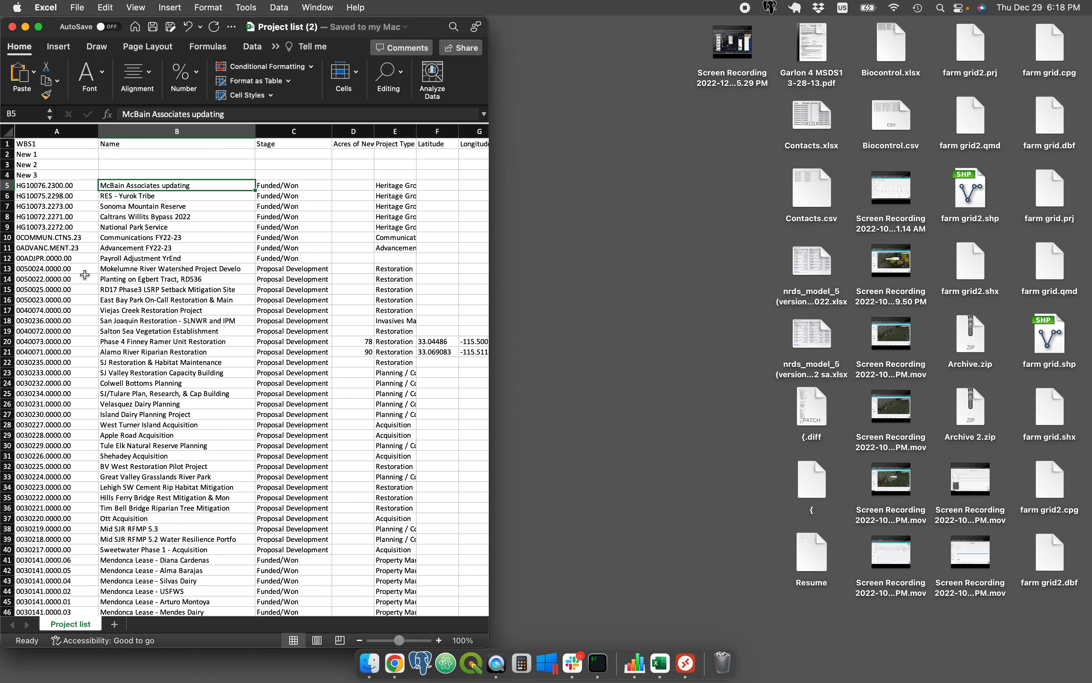
pyautogui.press('super+Tab')
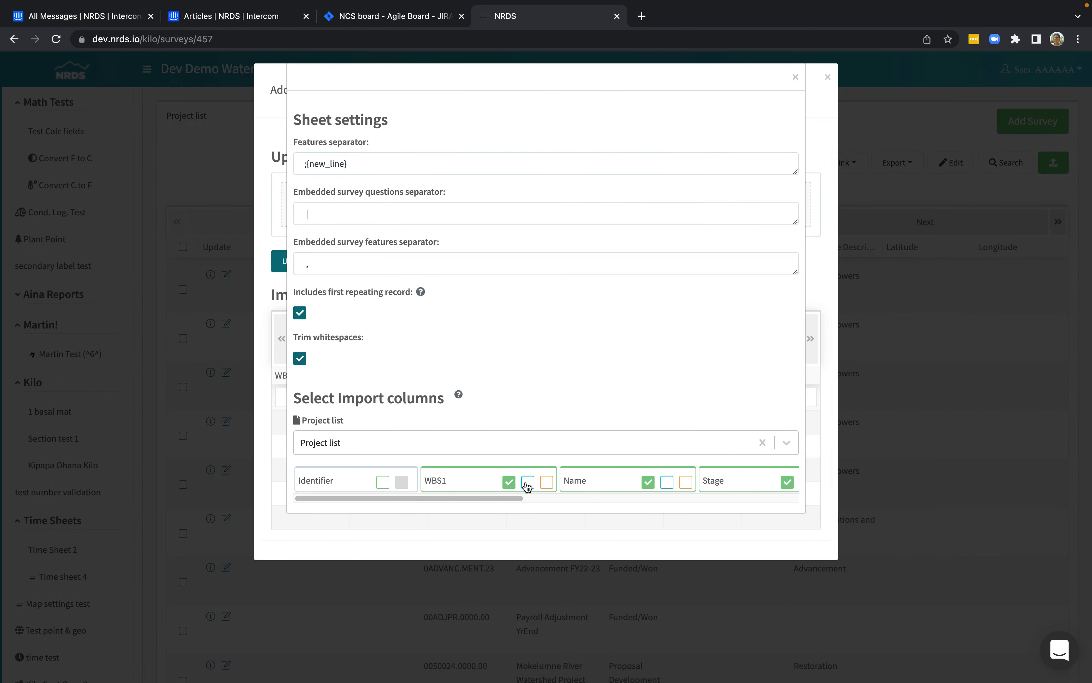
pyautogui.click(528, 482)
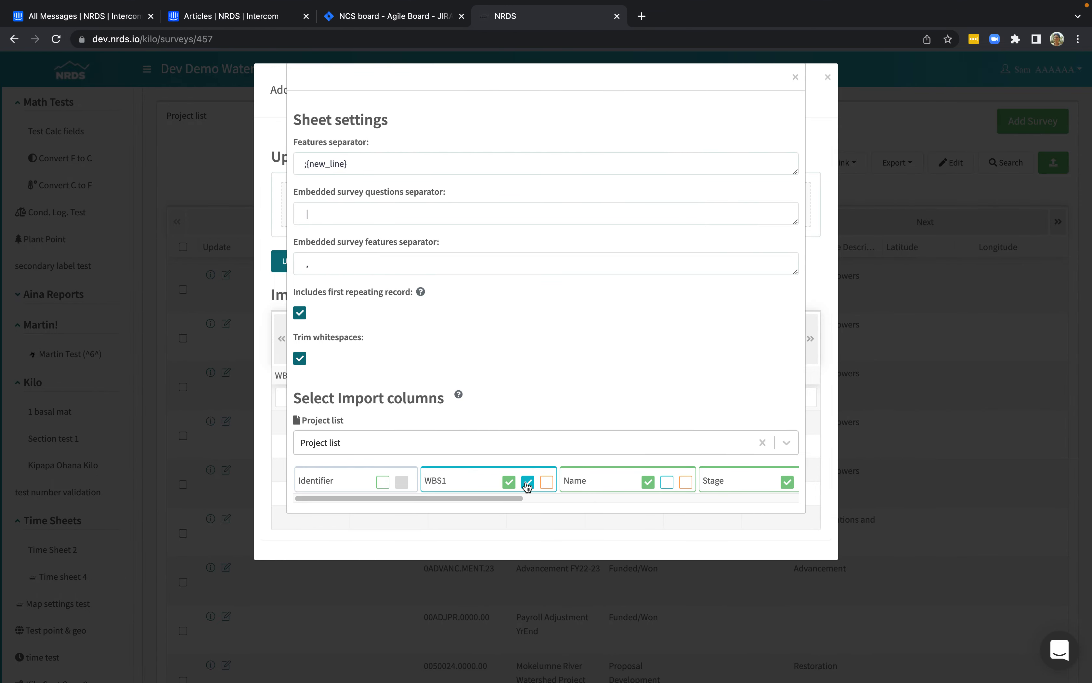
pyautogui.click(458, 396)
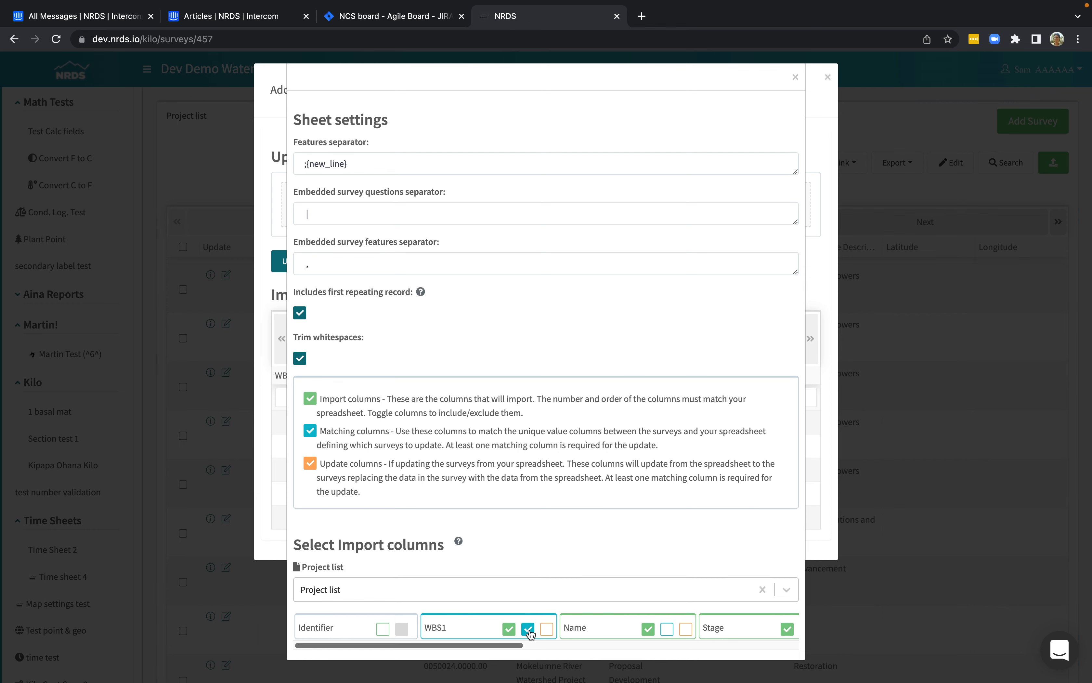
pyautogui.hotkey('ctrl', 'Left')
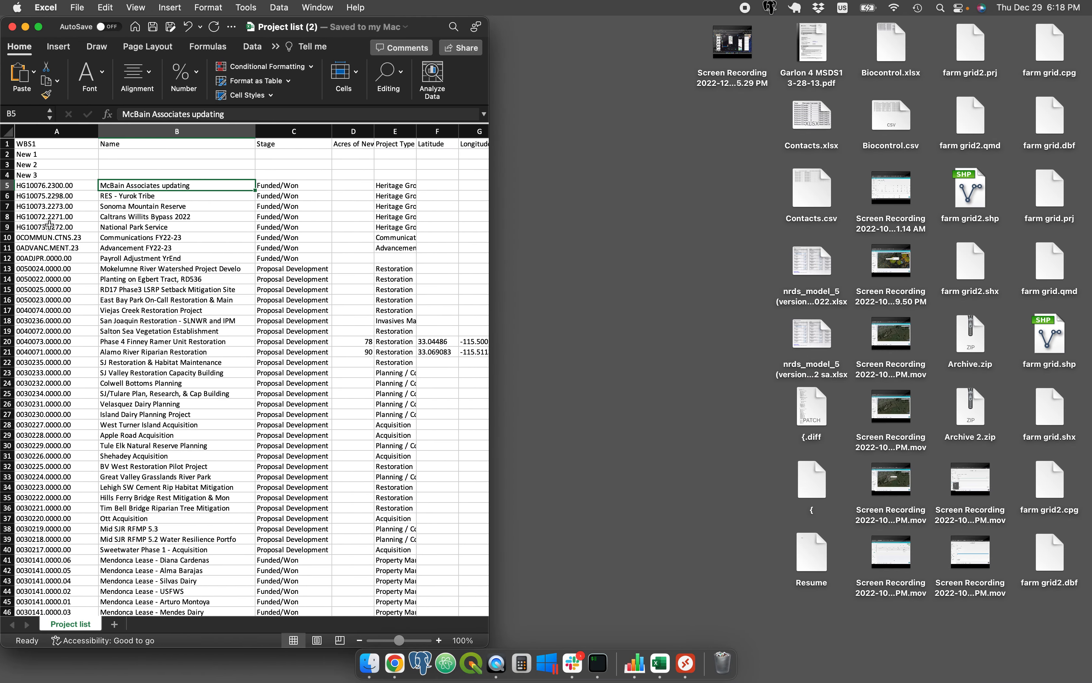
pyautogui.hotkey('ctrl', 'Right')
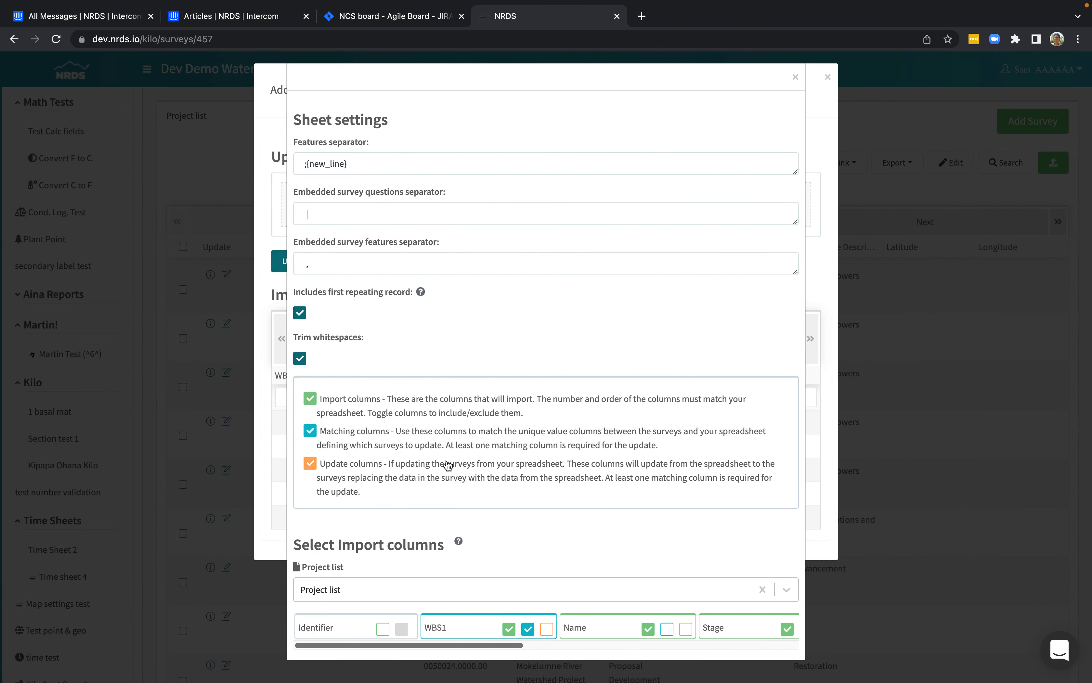
# Step: Mark Name, Stage, Acres of New Re..., Project Type De..., Latitude and Longitude as update columns, and close the sheet settings
pyautogui.click(686, 628)
pyautogui.hscroll(5, 682, 629)
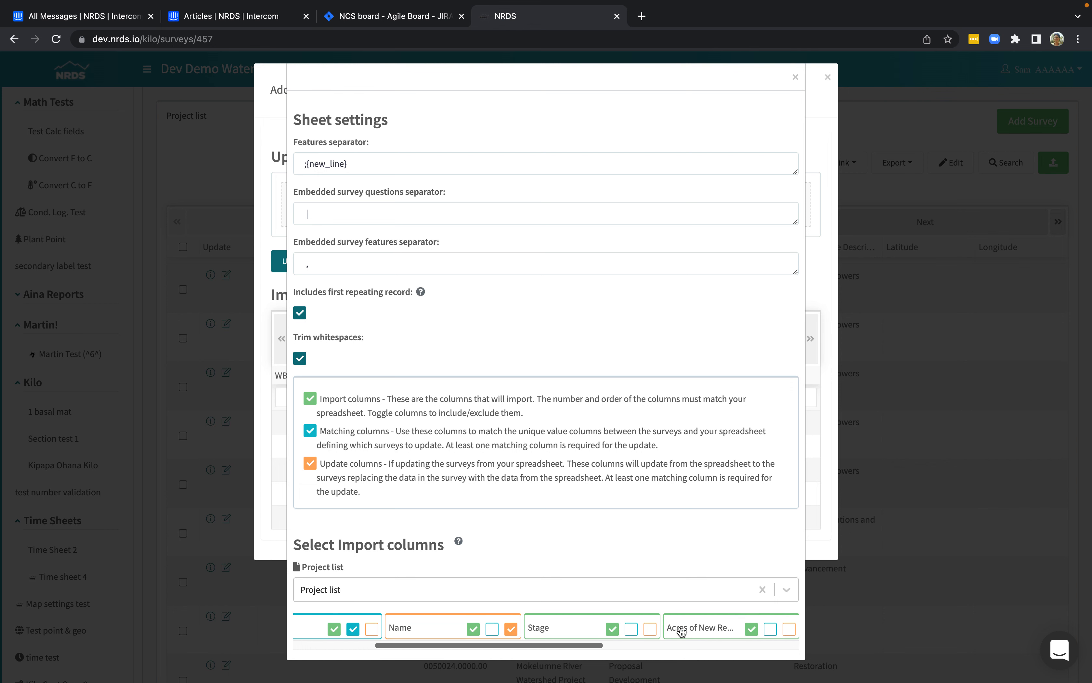
pyautogui.click(625, 630)
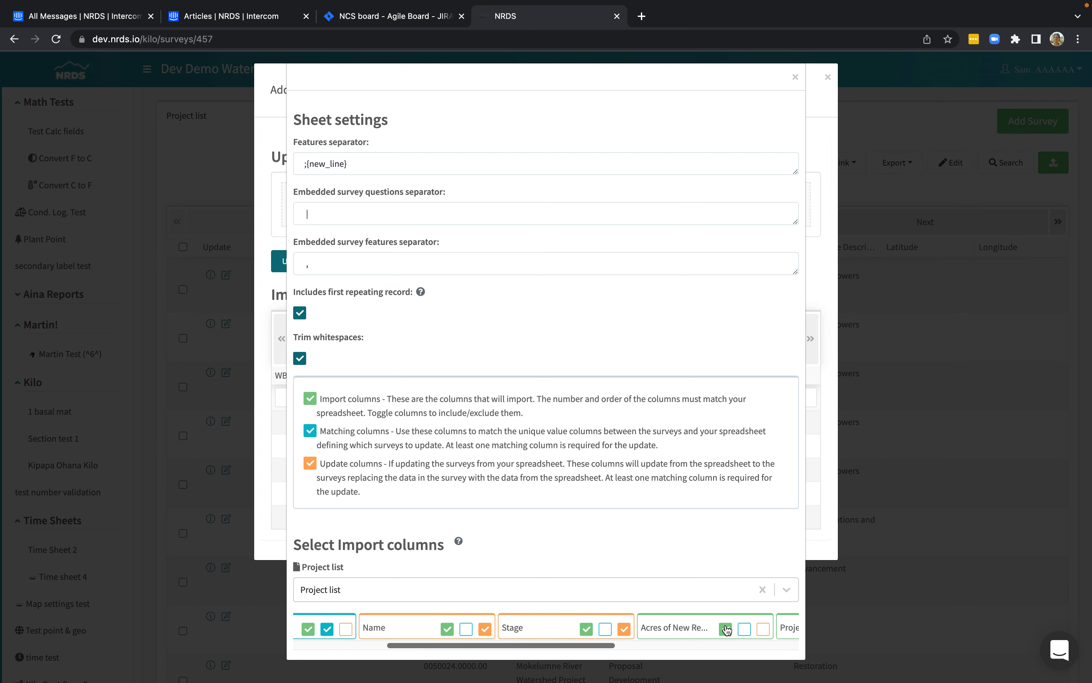
pyautogui.click(763, 629)
pyautogui.hscroll(5, 763, 630)
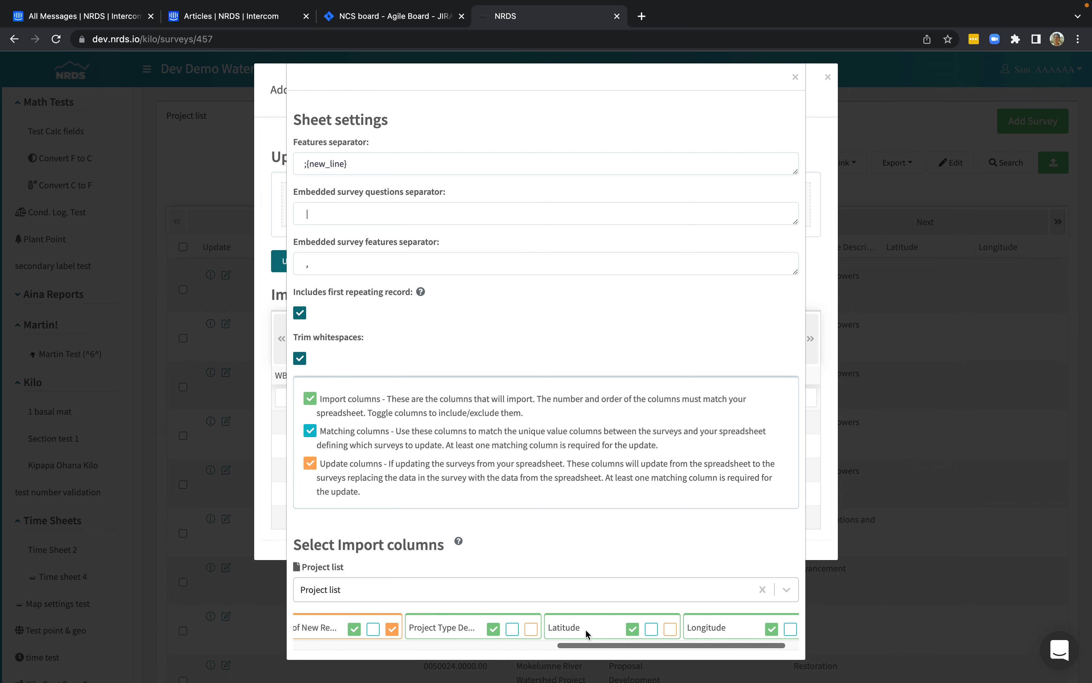
pyautogui.click(530, 629)
pyautogui.click(670, 629)
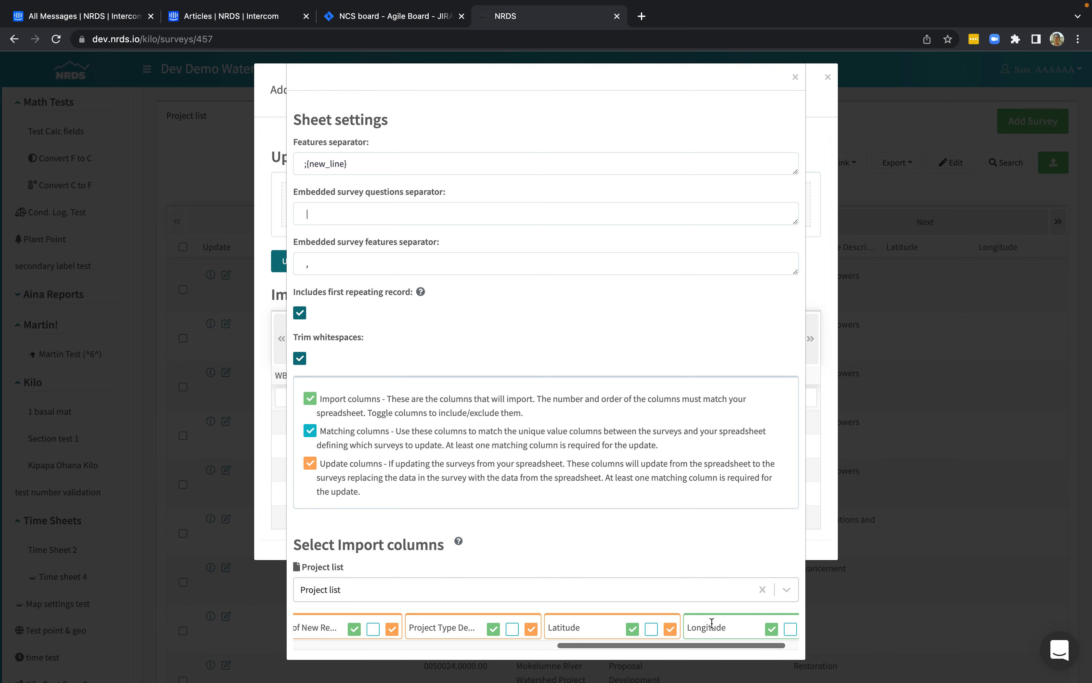
pyautogui.hscroll(2, 712, 624)
pyautogui.click(786, 631)
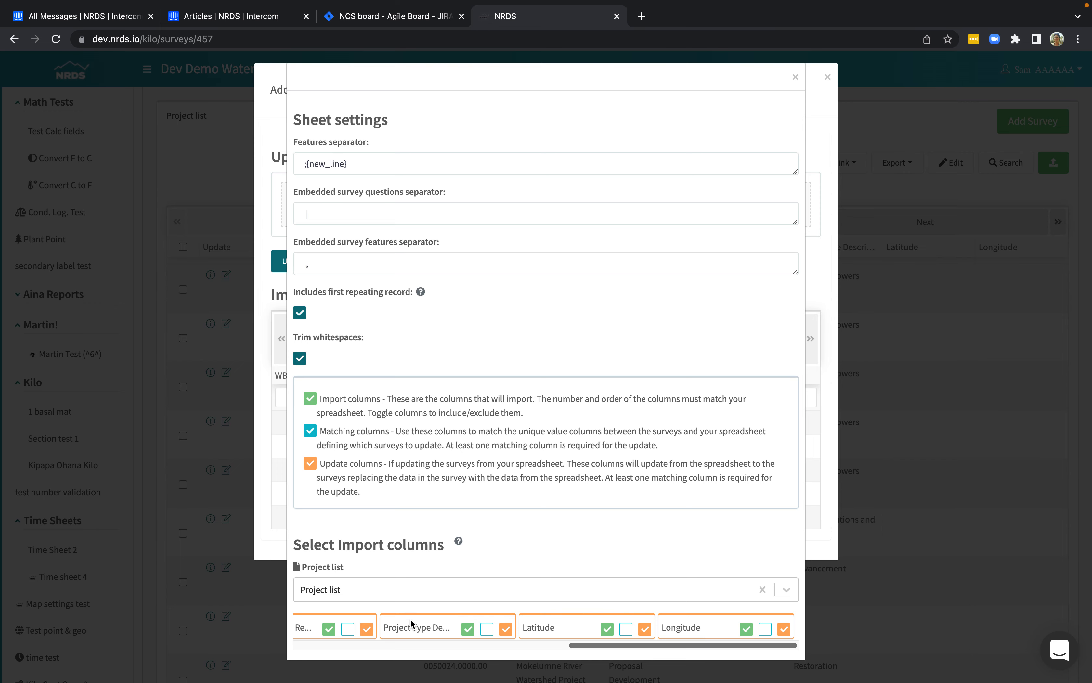
pyautogui.hscroll(-5, 411, 619)
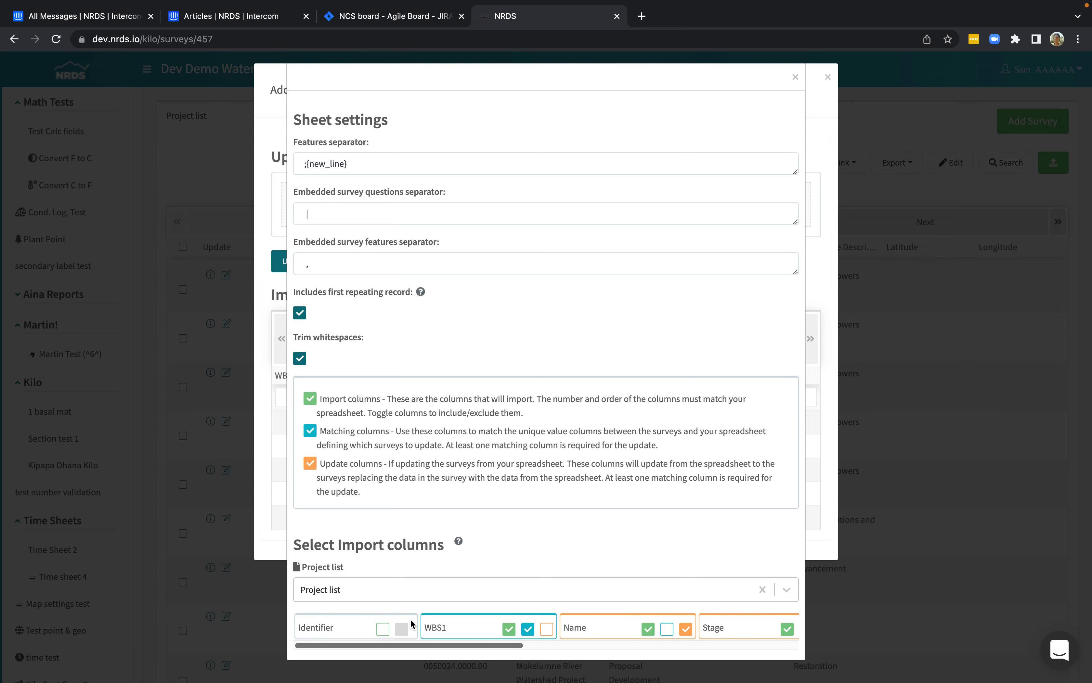
pyautogui.click(792, 78)
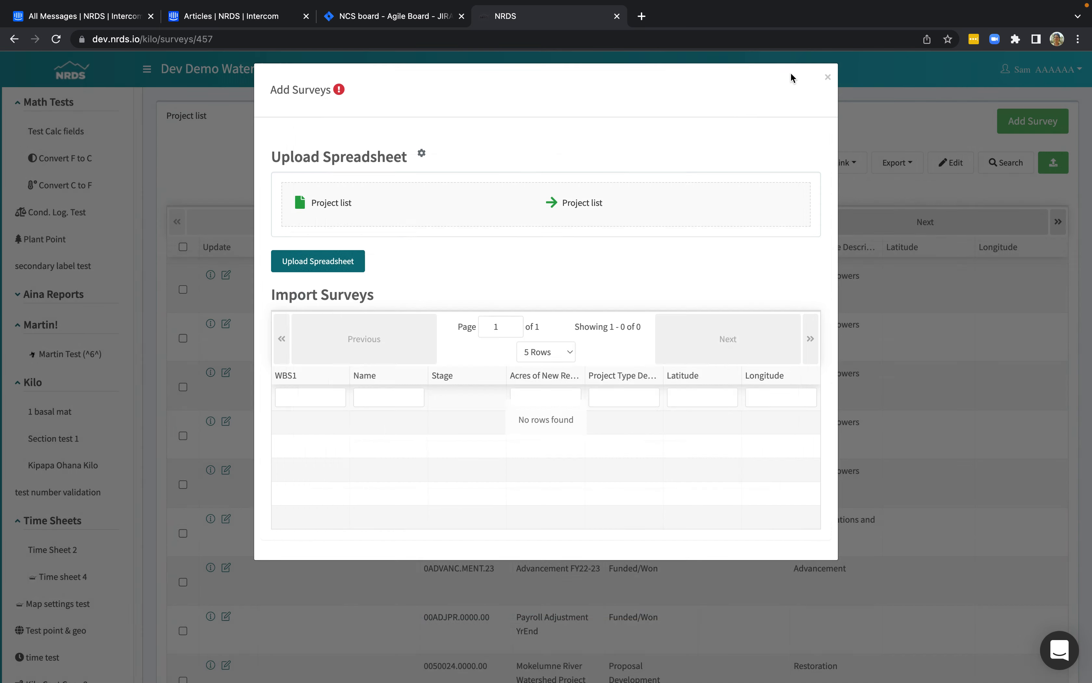
# Step: Upload the spreadsheet with duplicate matching, and skip each duplicated record on rows 80, 81, 88 and 89
pyautogui.click(328, 267)
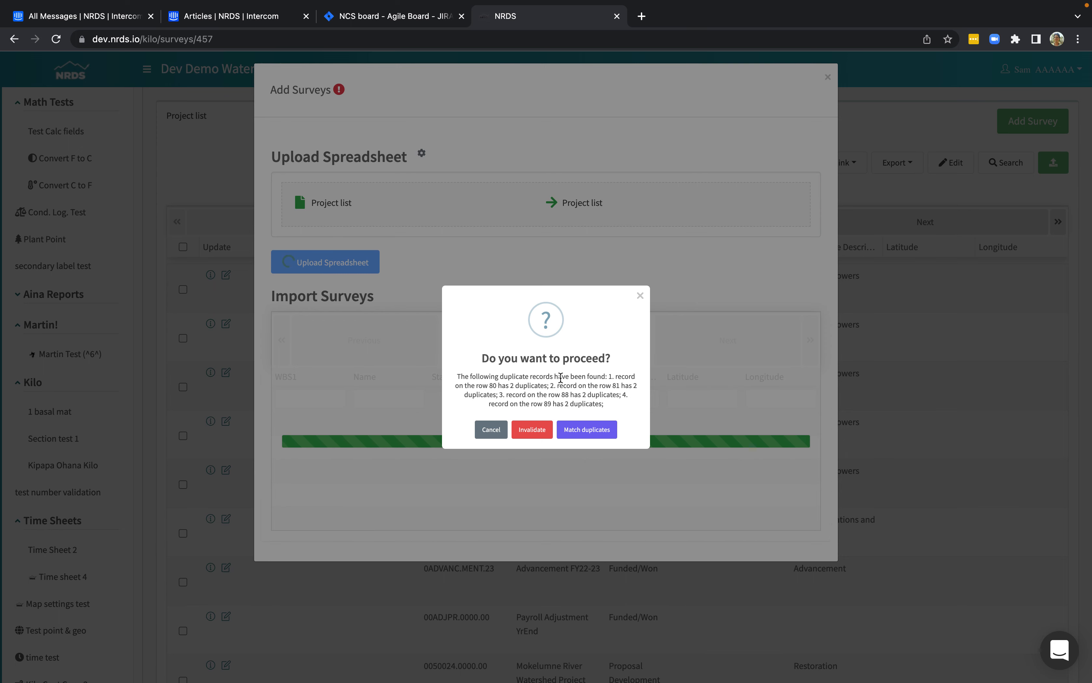
pyautogui.click(586, 431)
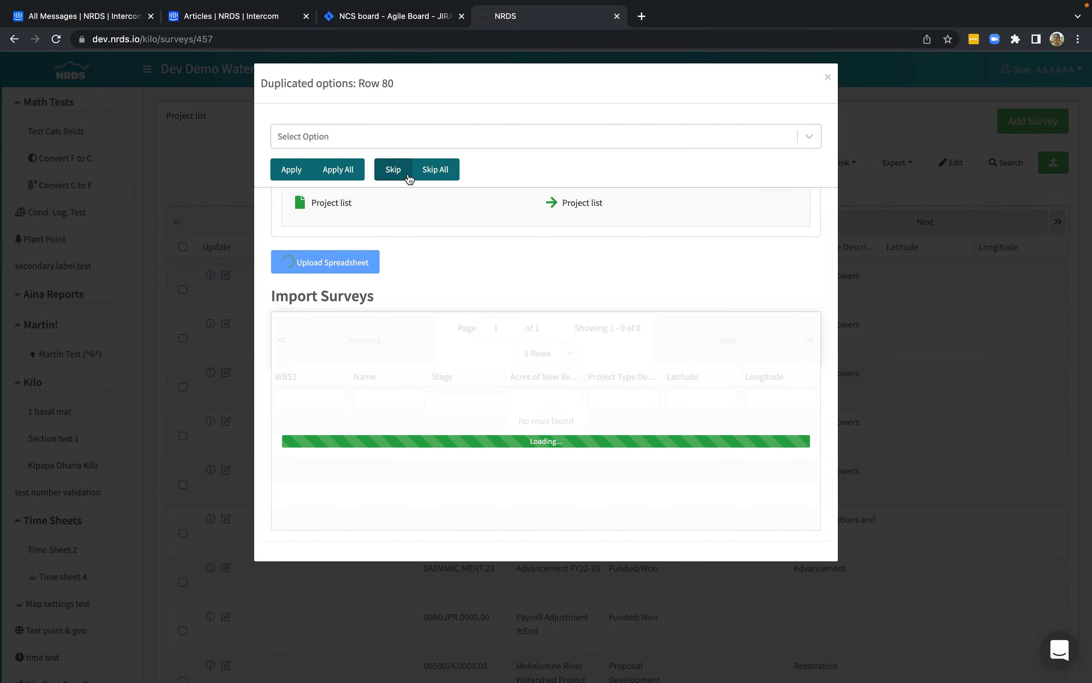
pyautogui.click(408, 178)
pyautogui.click(393, 170)
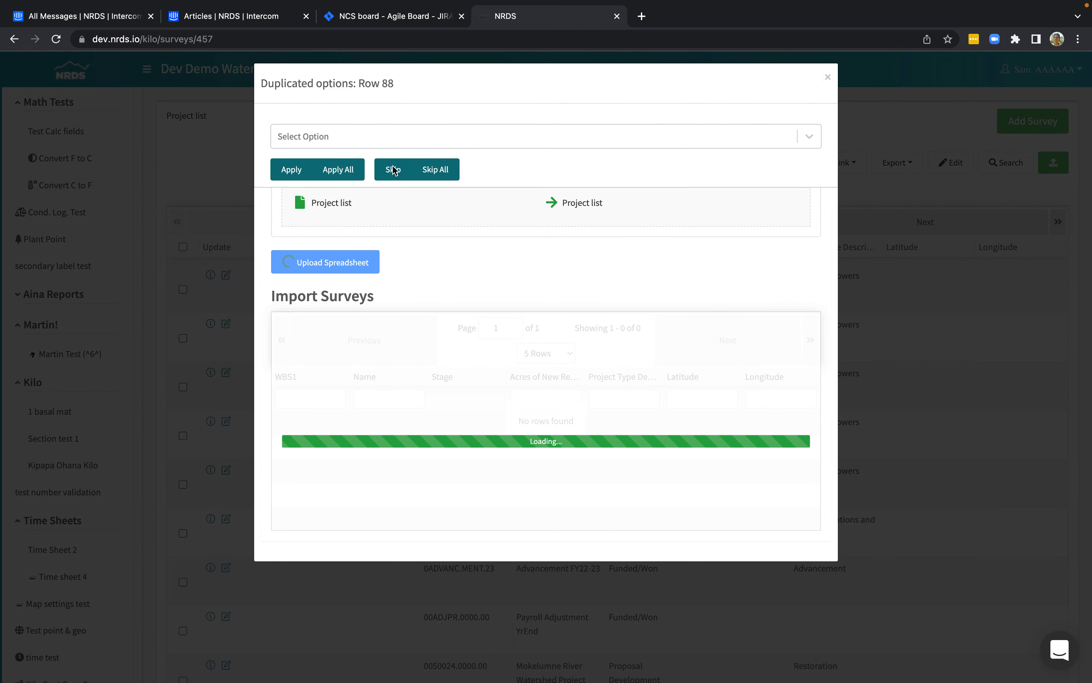
pyautogui.click(393, 170)
pyautogui.click(393, 171)
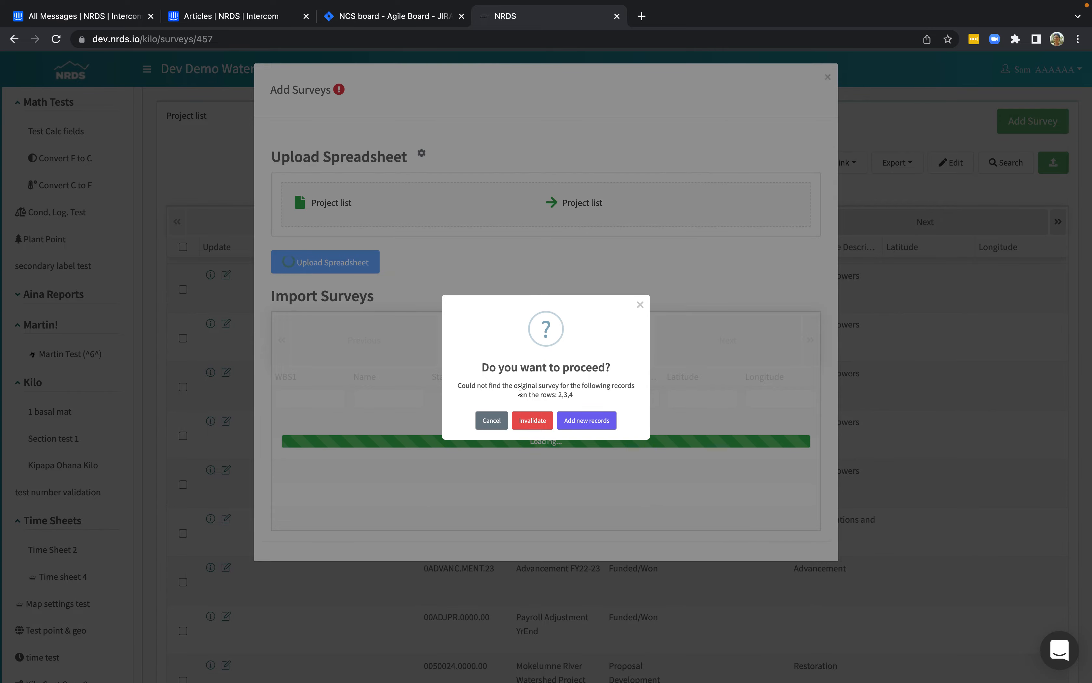
# Step: Check unmatched rows 2, 3 and 4 in Excel, add them as new records in NRDS, and start the survey import with the update approved
pyautogui.press('super+Tab')
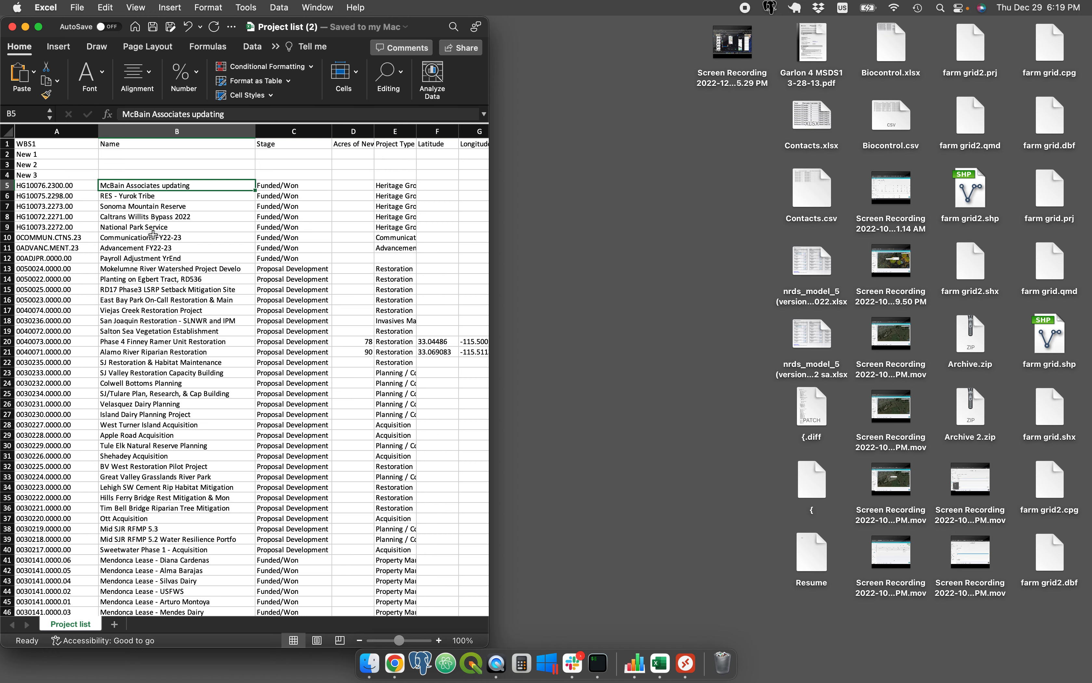
pyautogui.hotkey('ctrl', 'Right')
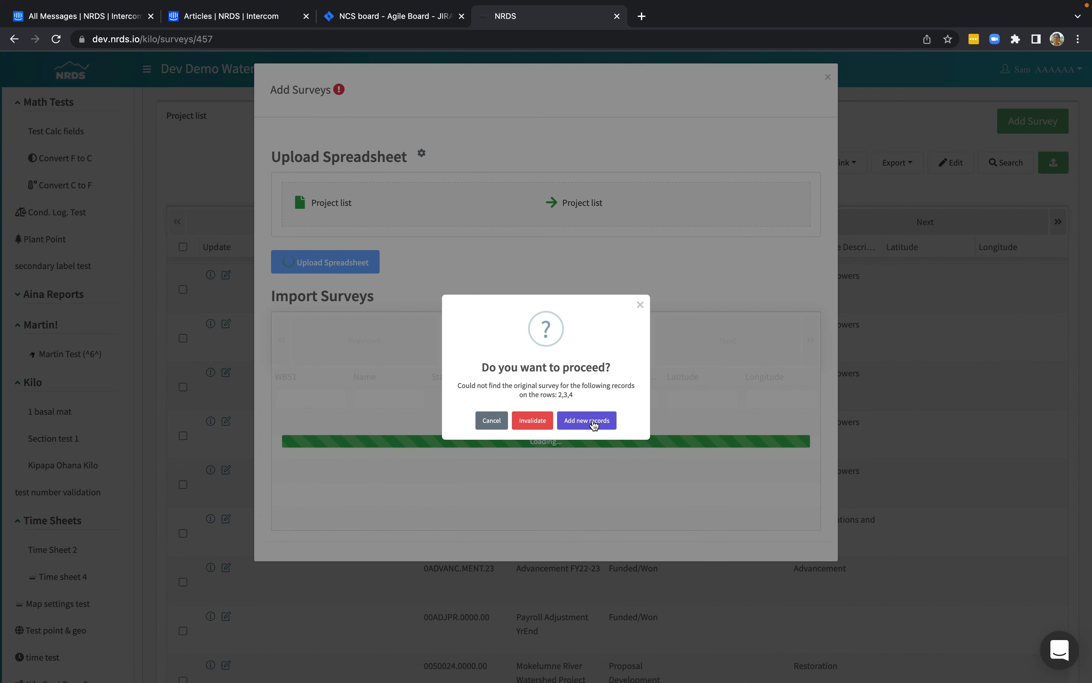
pyautogui.click(594, 424)
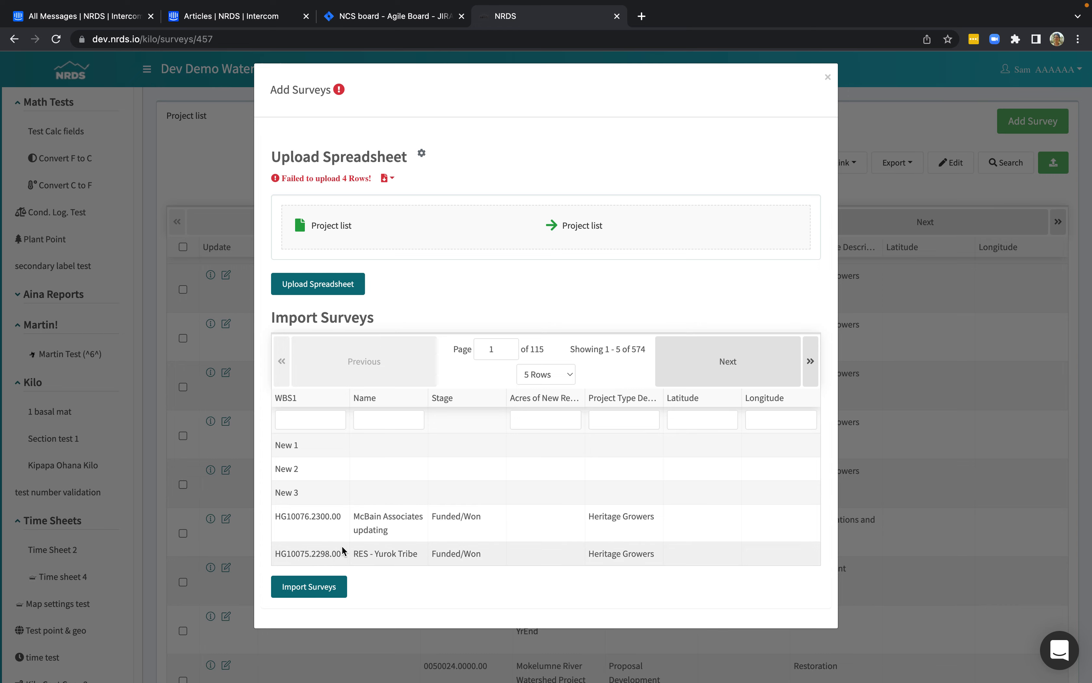
pyautogui.click(308, 587)
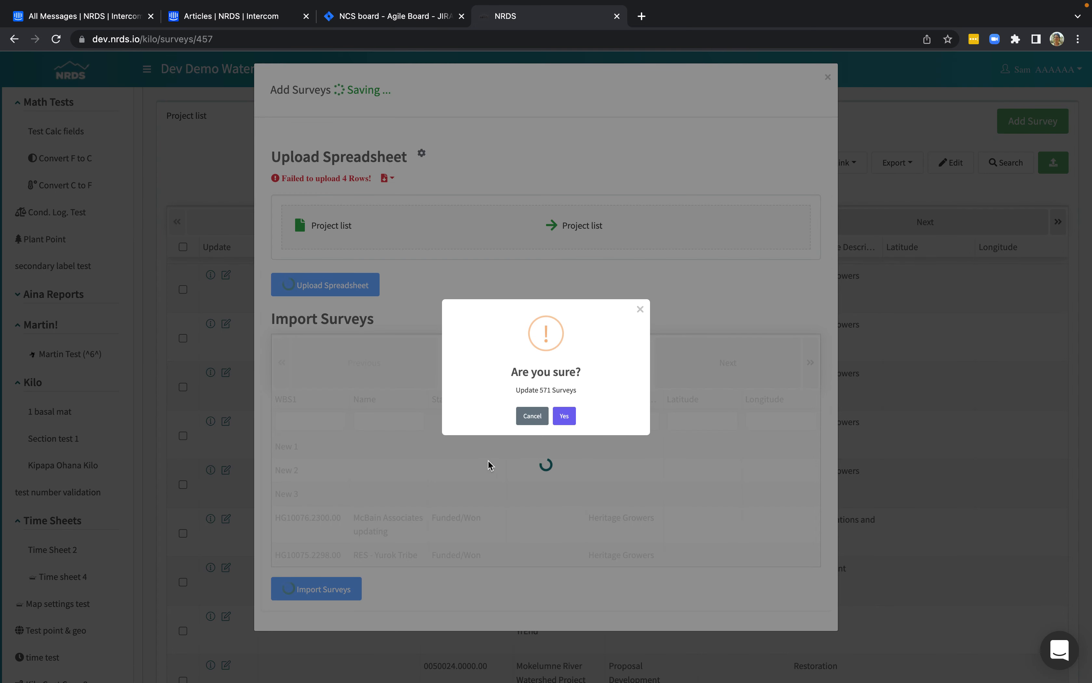
pyautogui.click(567, 410)
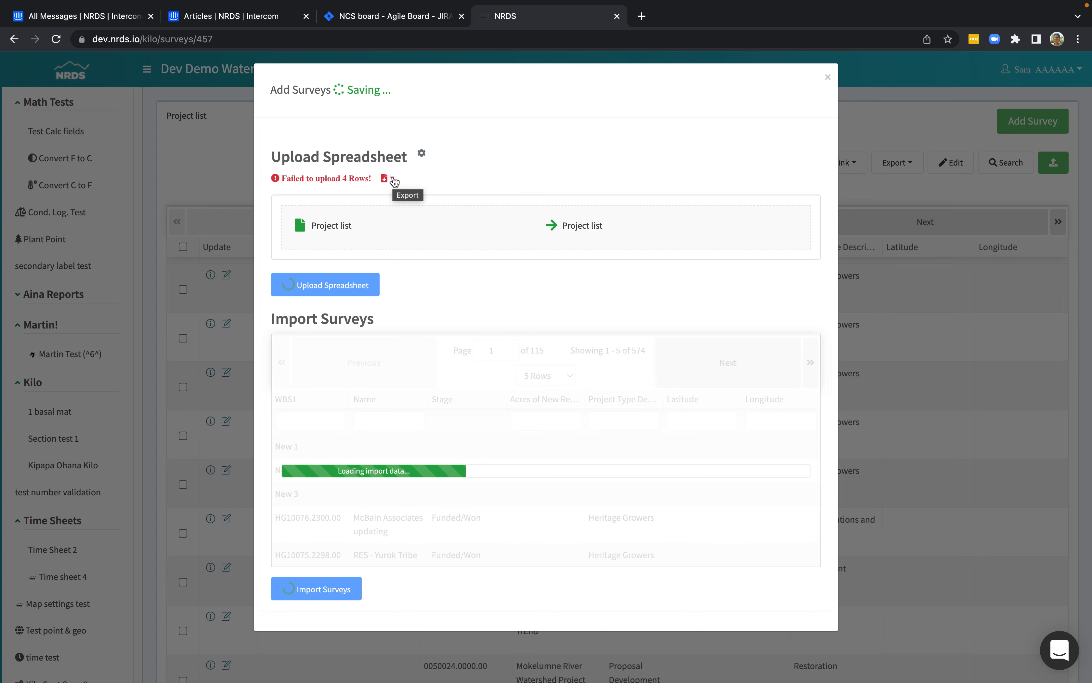
# Step: Export the rows that failed to upload as CSV and open the downloaded Import errors.csv
pyautogui.click(394, 181)
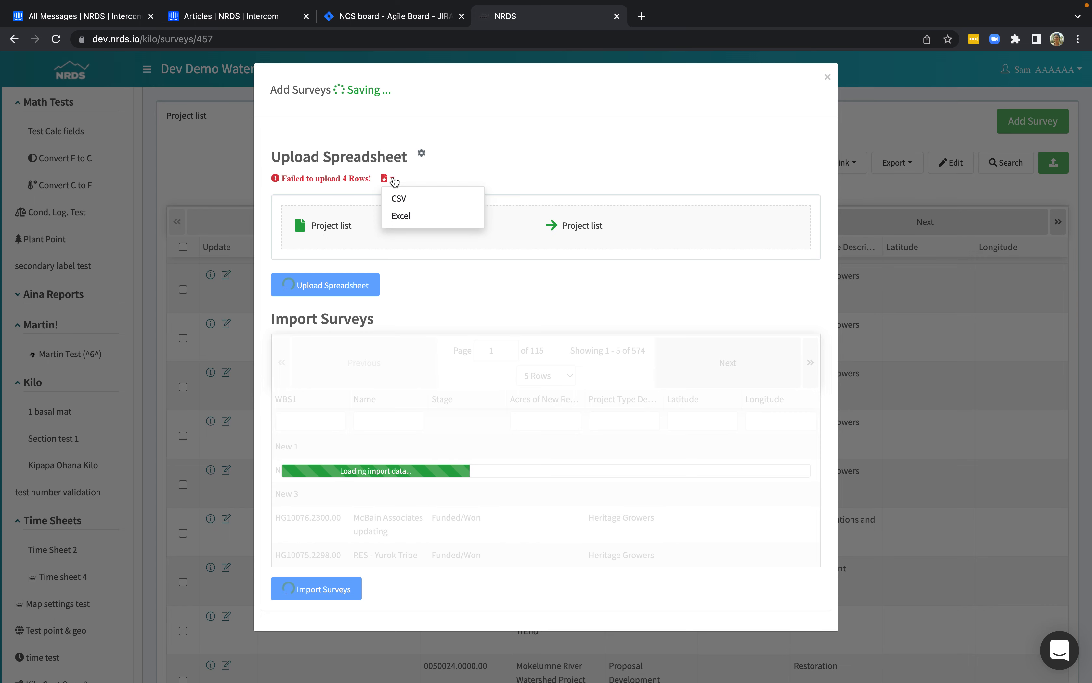
pyautogui.click(400, 200)
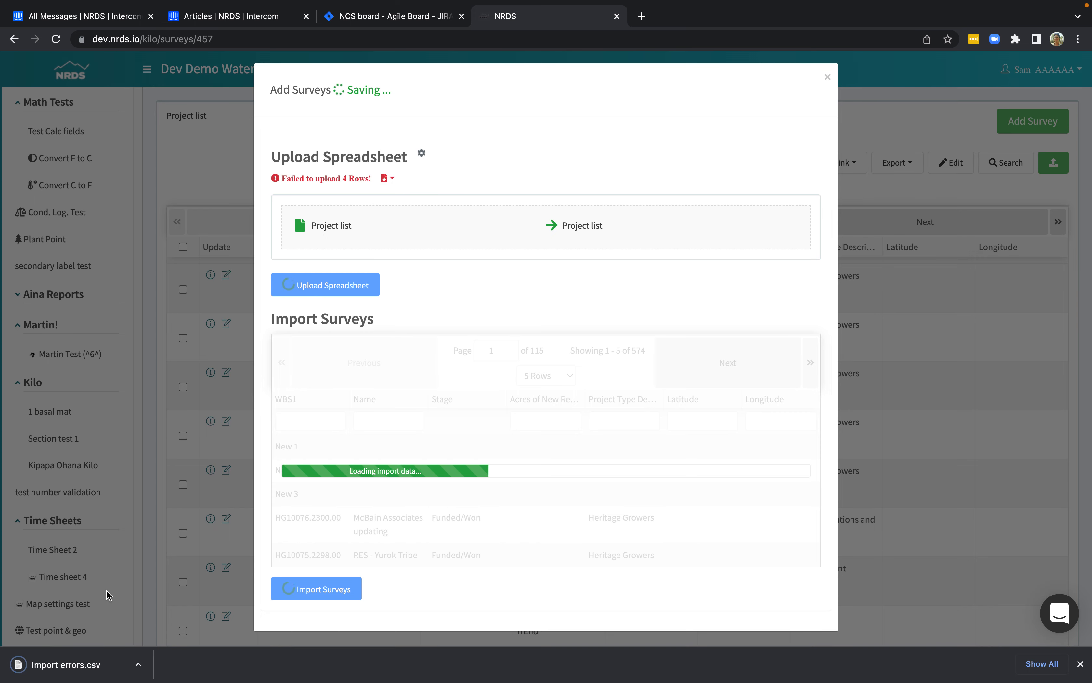
pyautogui.click(86, 672)
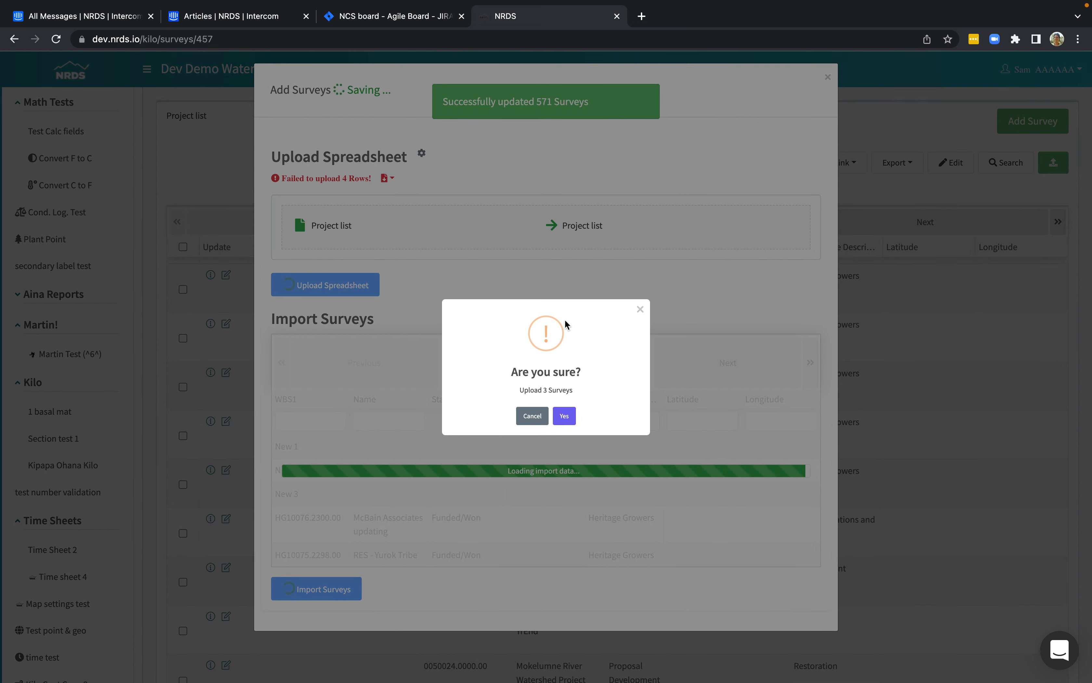
# Step: Approve the upload of the 3 new surveys and close the Add Surveys dialog
pyautogui.click(565, 415)
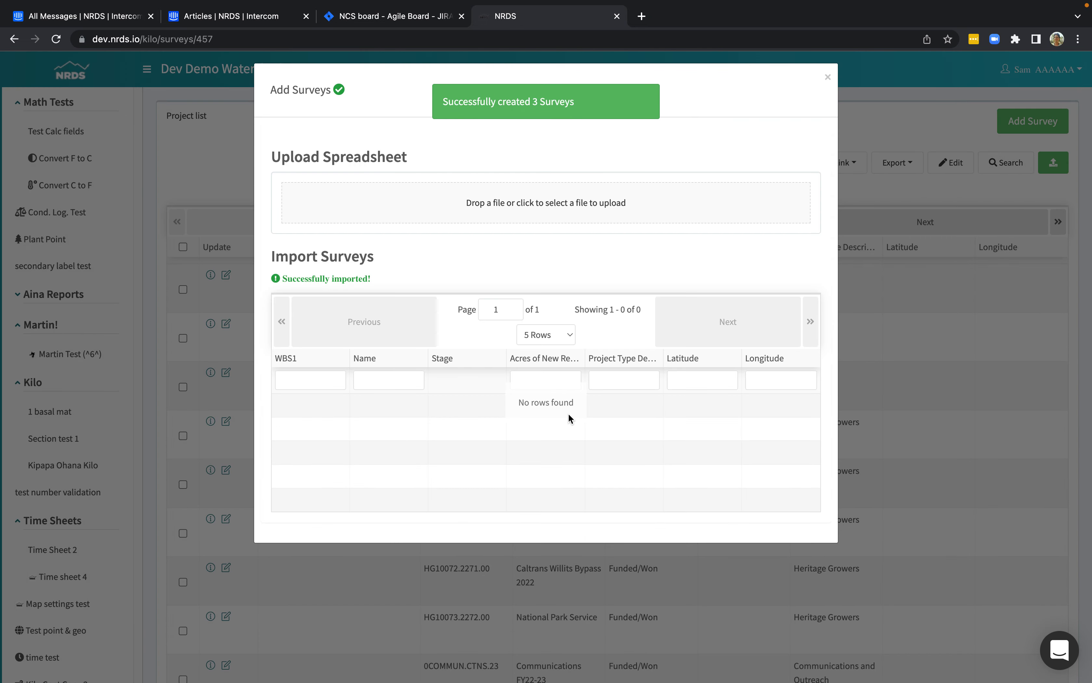
pyautogui.click(827, 78)
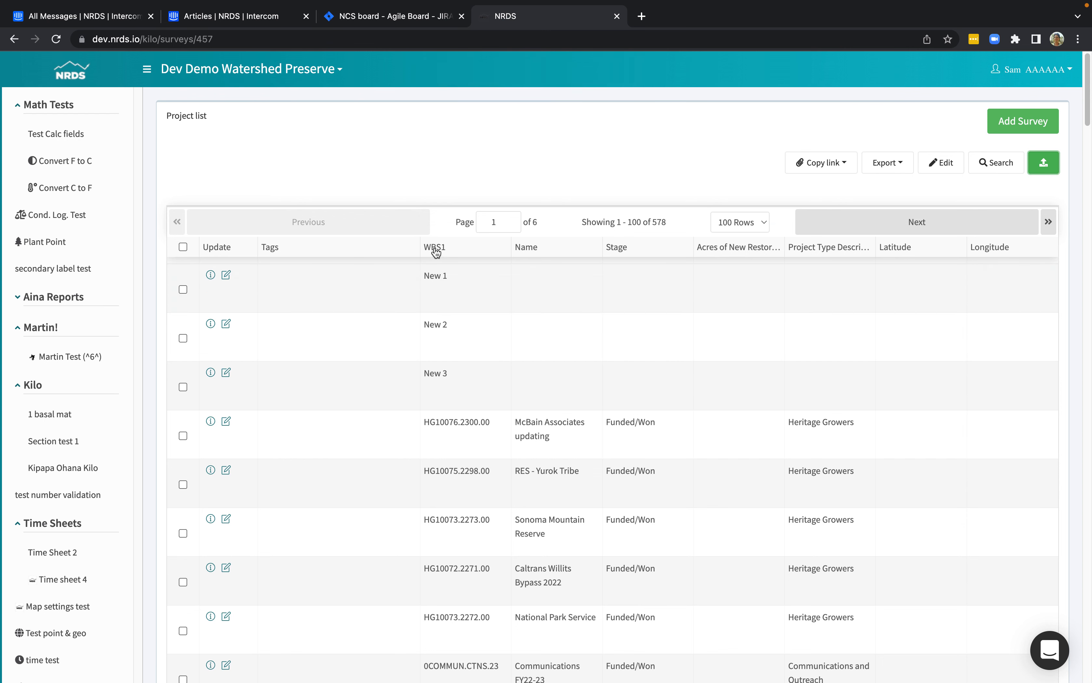